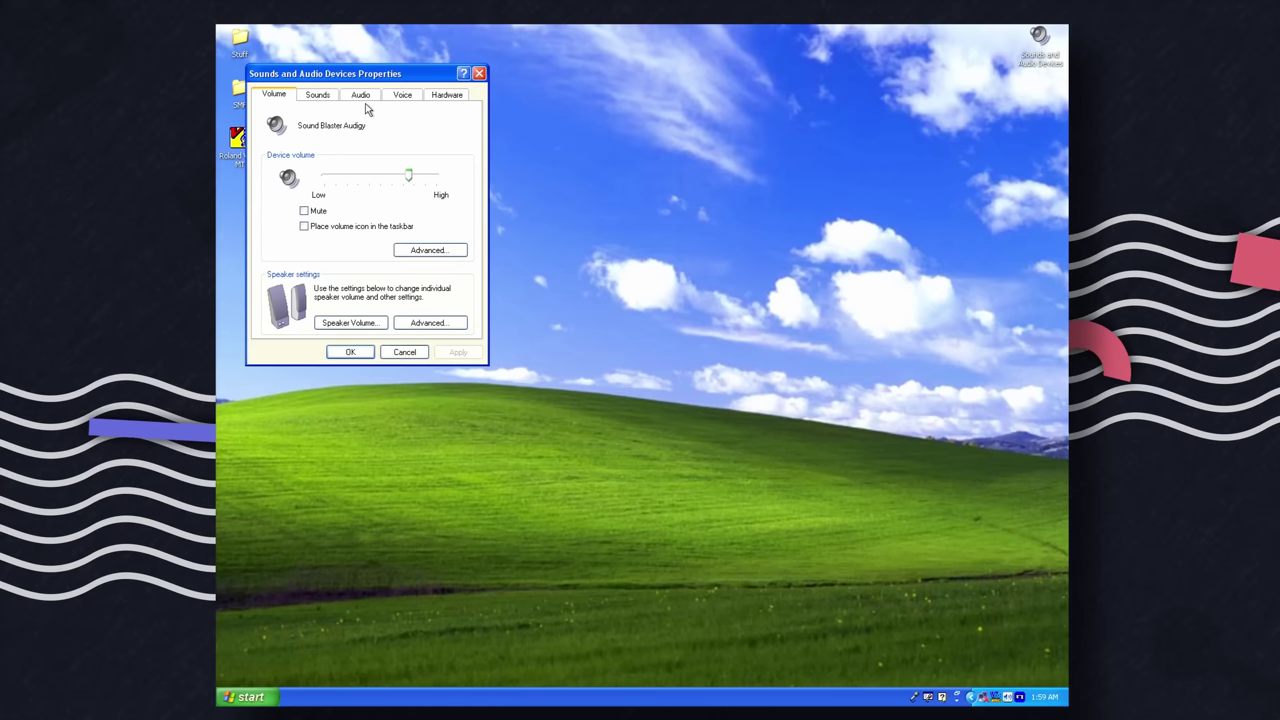
Step: Check the default MIDI playback device on the Audio tab of Sounds and Audio Devices, then close it
click(362, 95)
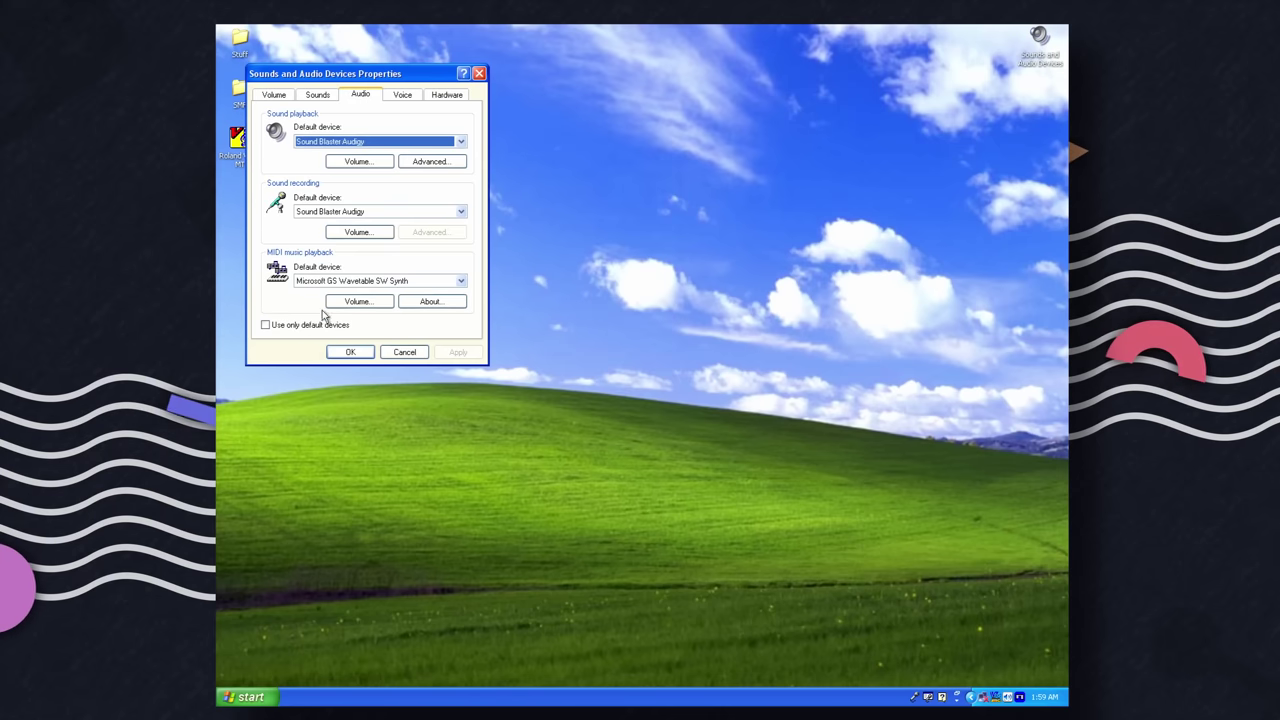
click(350, 352)
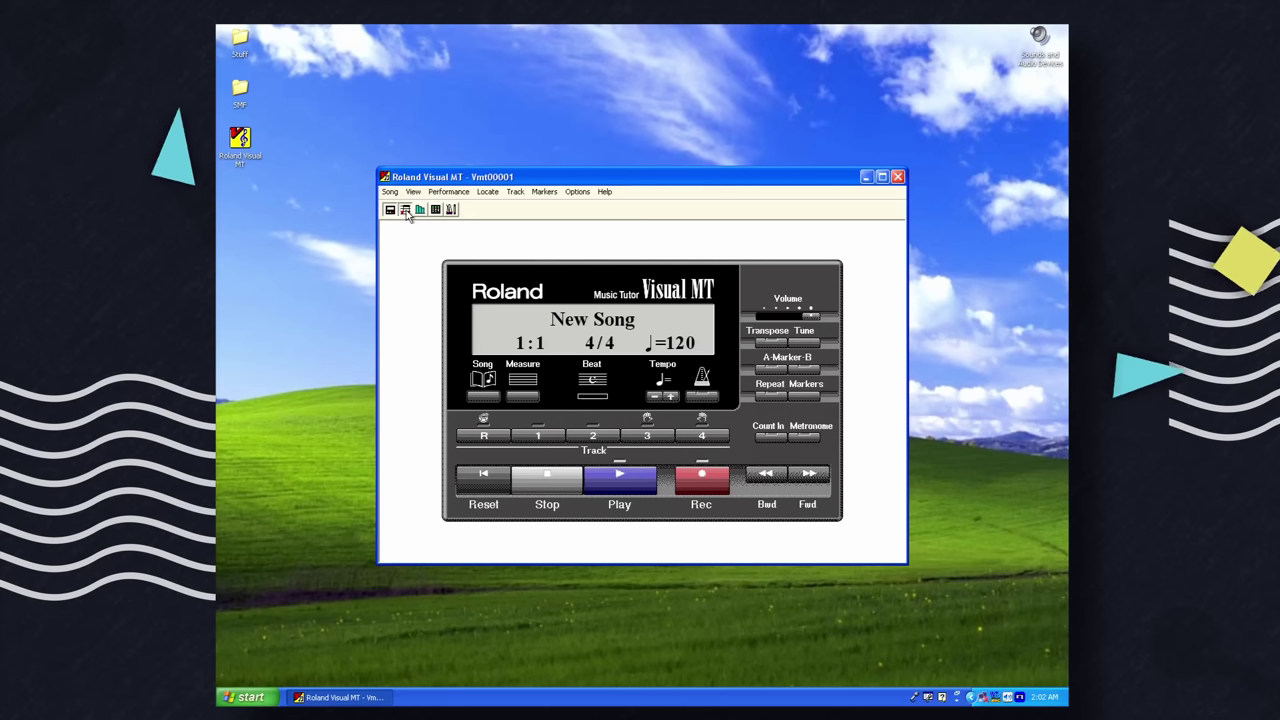
Step: Switch to staff notation view, select a different MIDI output device, then reopen MIDI Setup
click(405, 210)
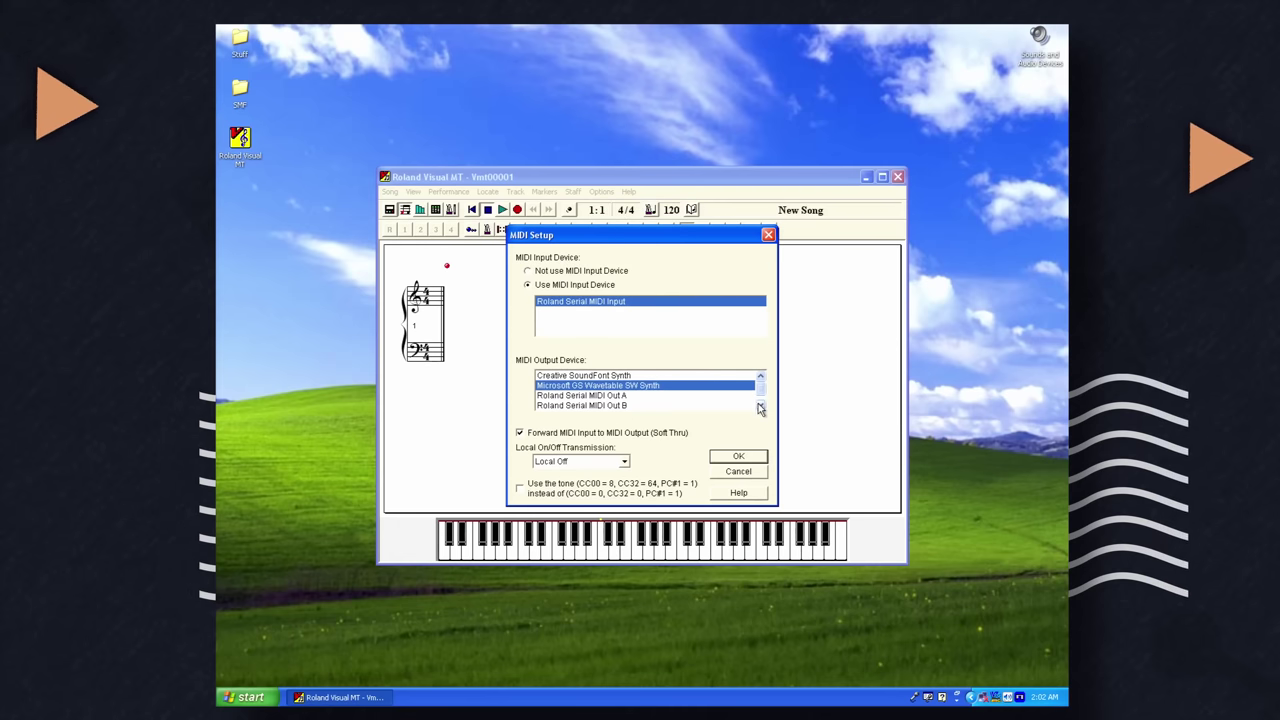
click(760, 408)
double_click(707, 413)
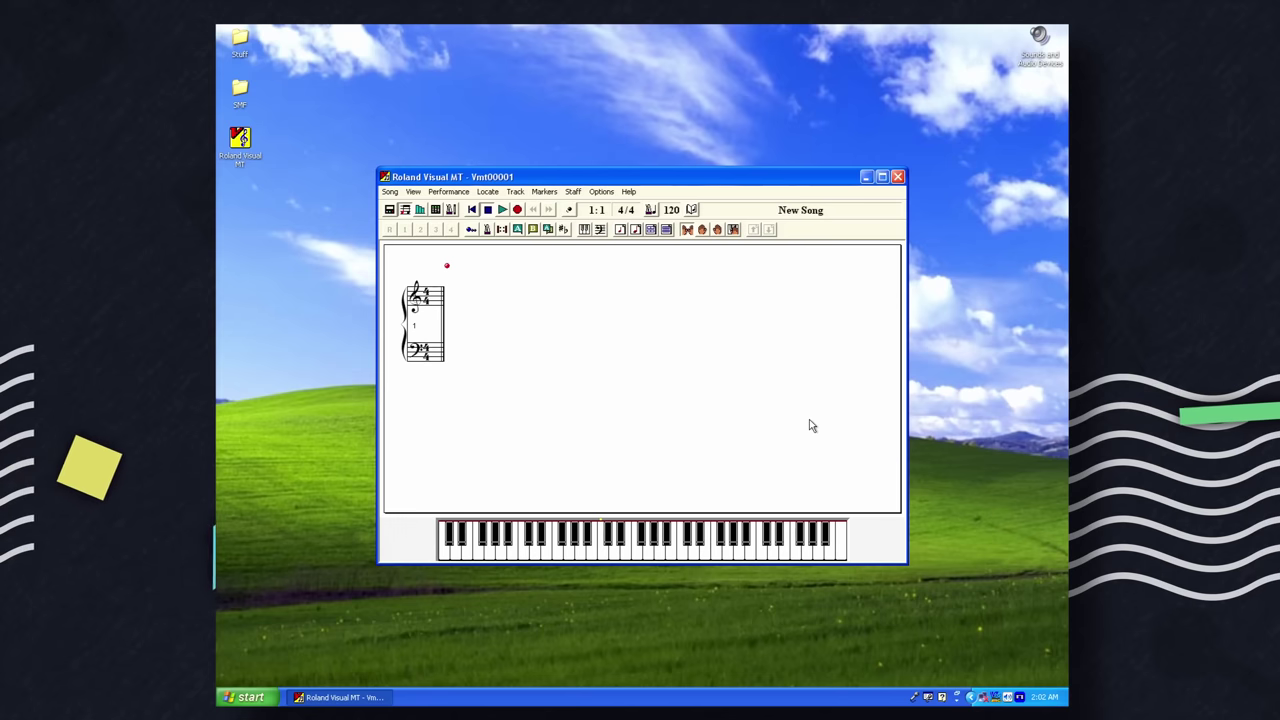
click(601, 191)
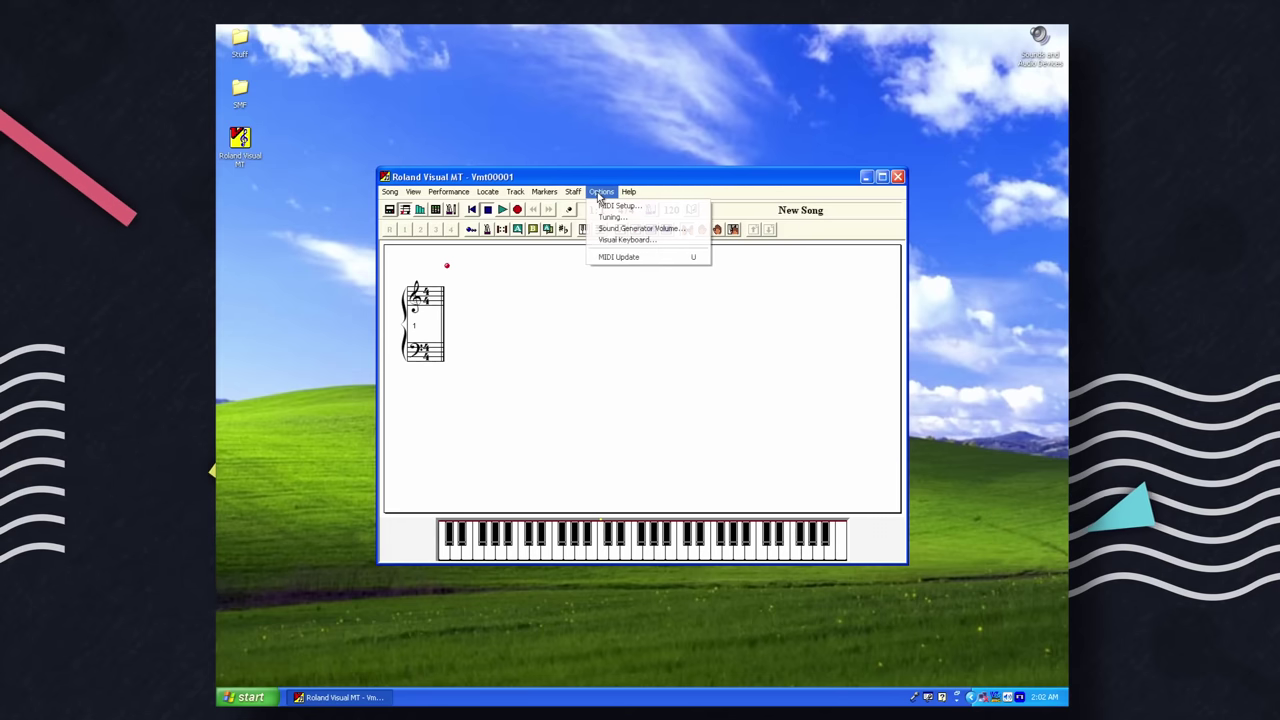
click(612, 203)
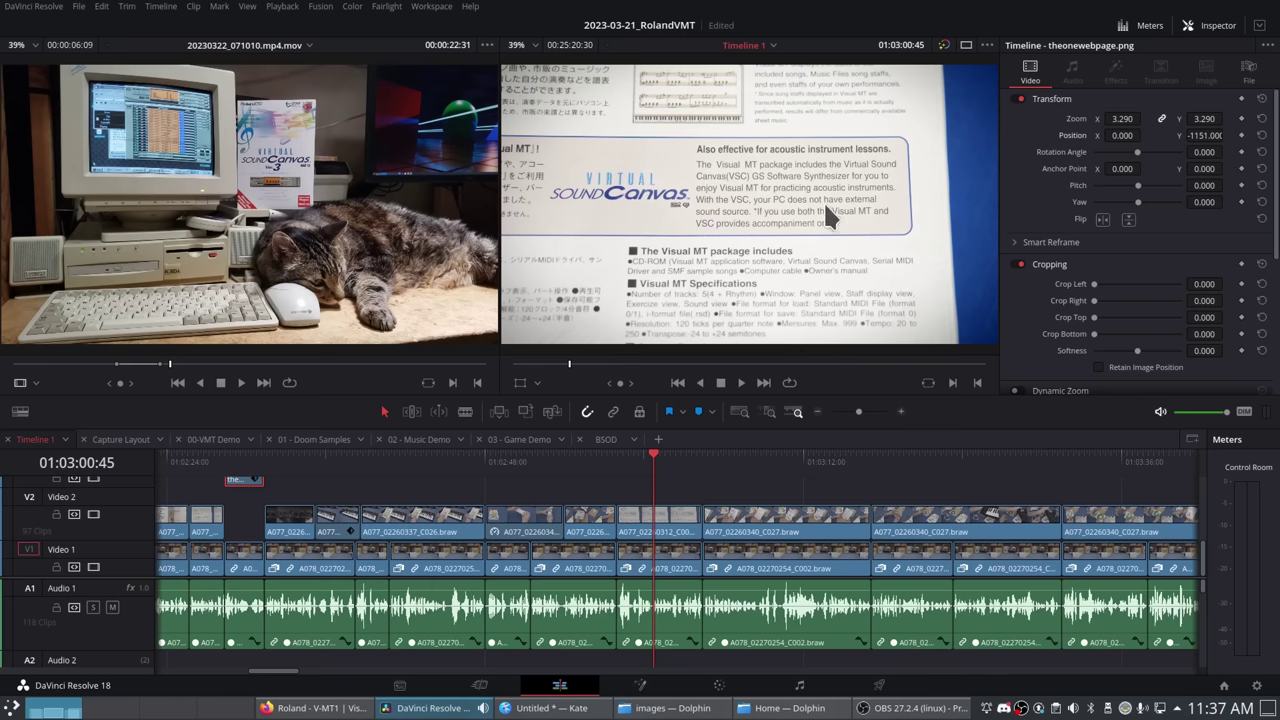
Step: Zoom the brochure image from 39% to 77%, then close the MIDI setup dialog
scroll(824, 204, up, 5)
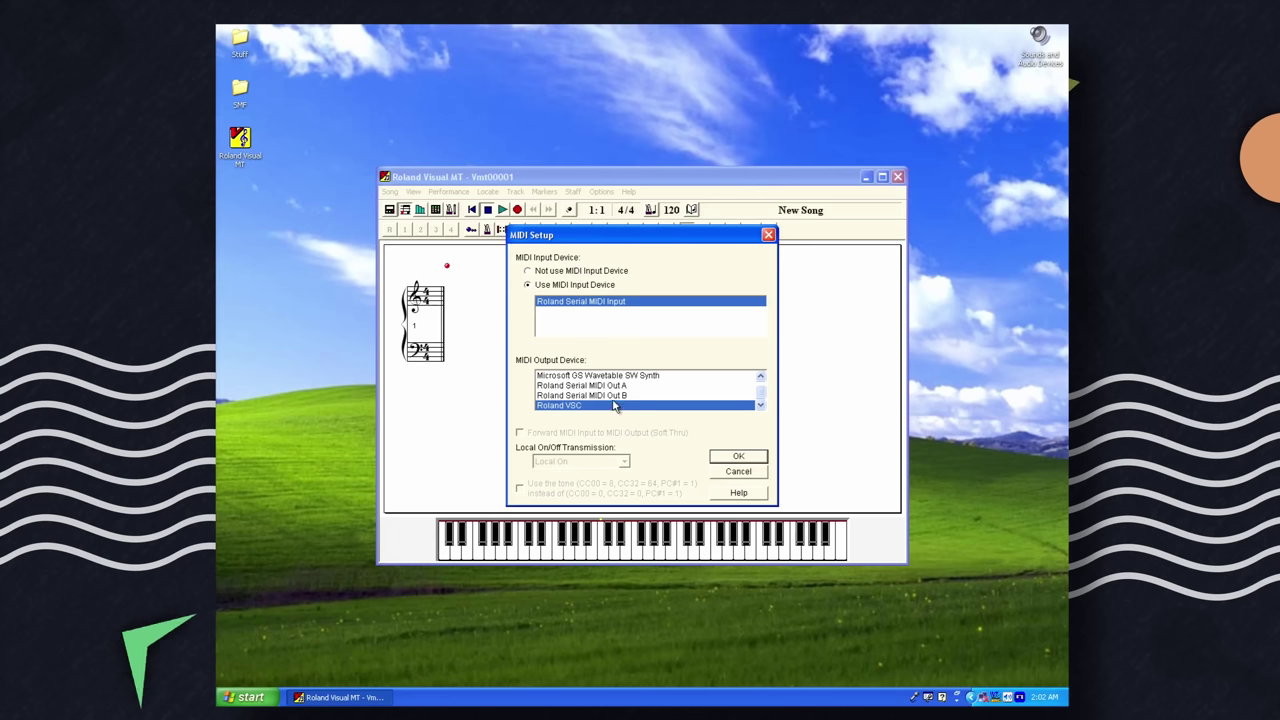
key(Return)
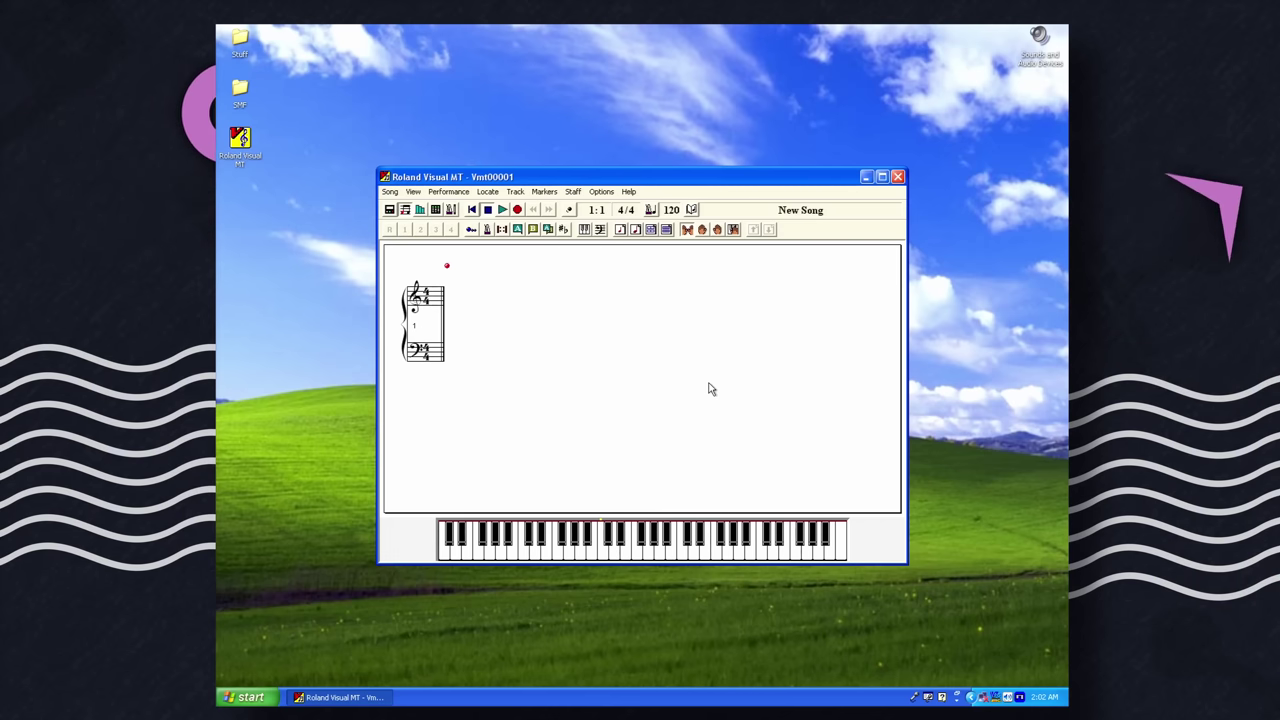
Step: Maximize Visual MT and load sample song SAMPL_00 'Pastoral' from the (Sample) folder
double_click(661, 177)
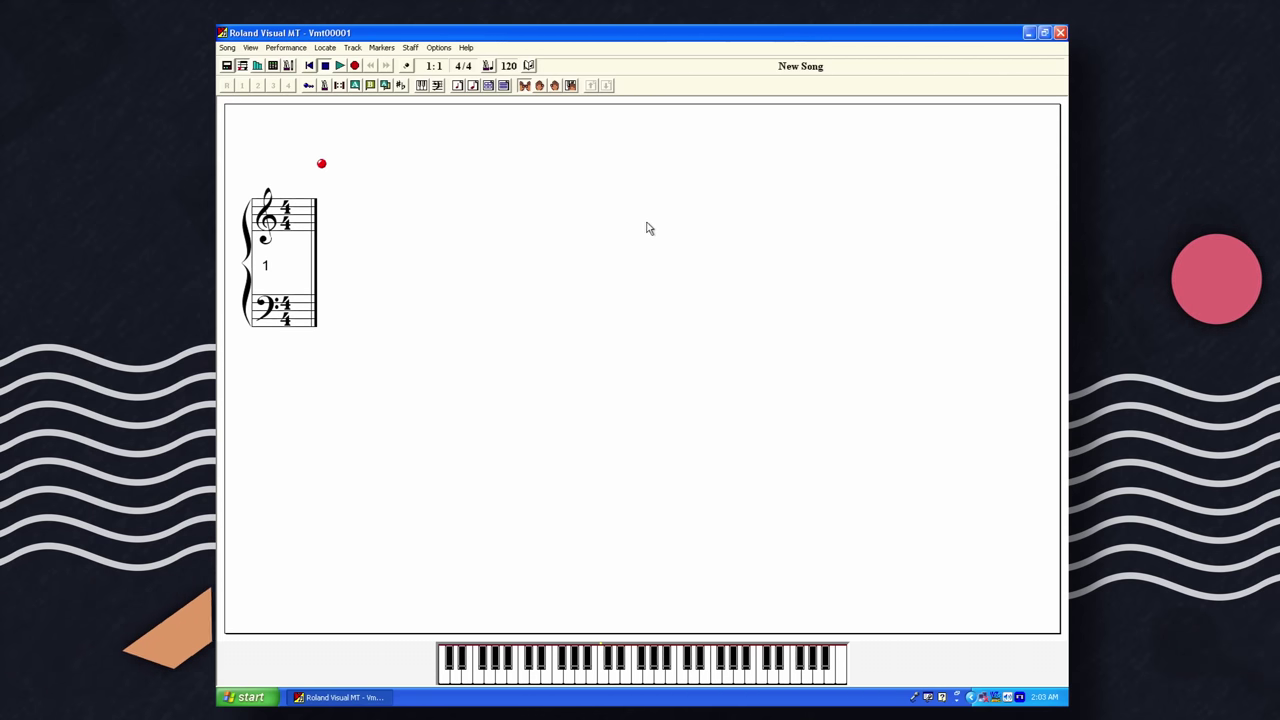
click(227, 47)
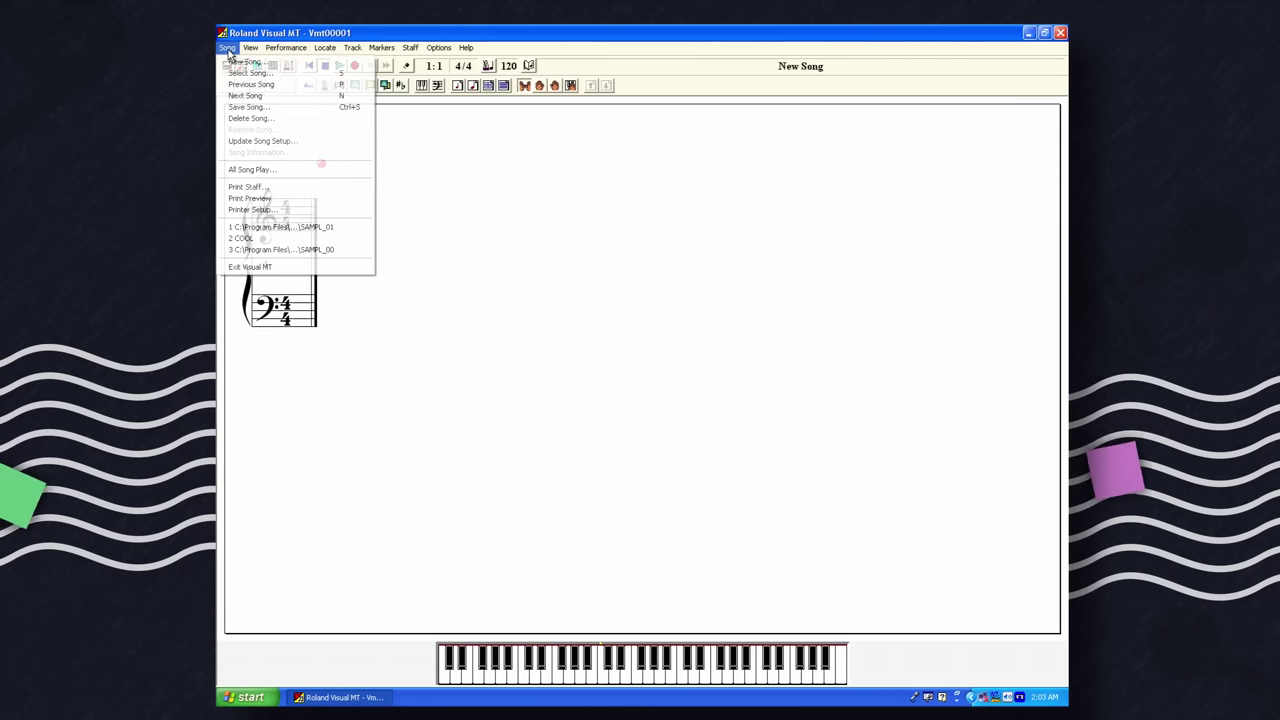
click(291, 75)
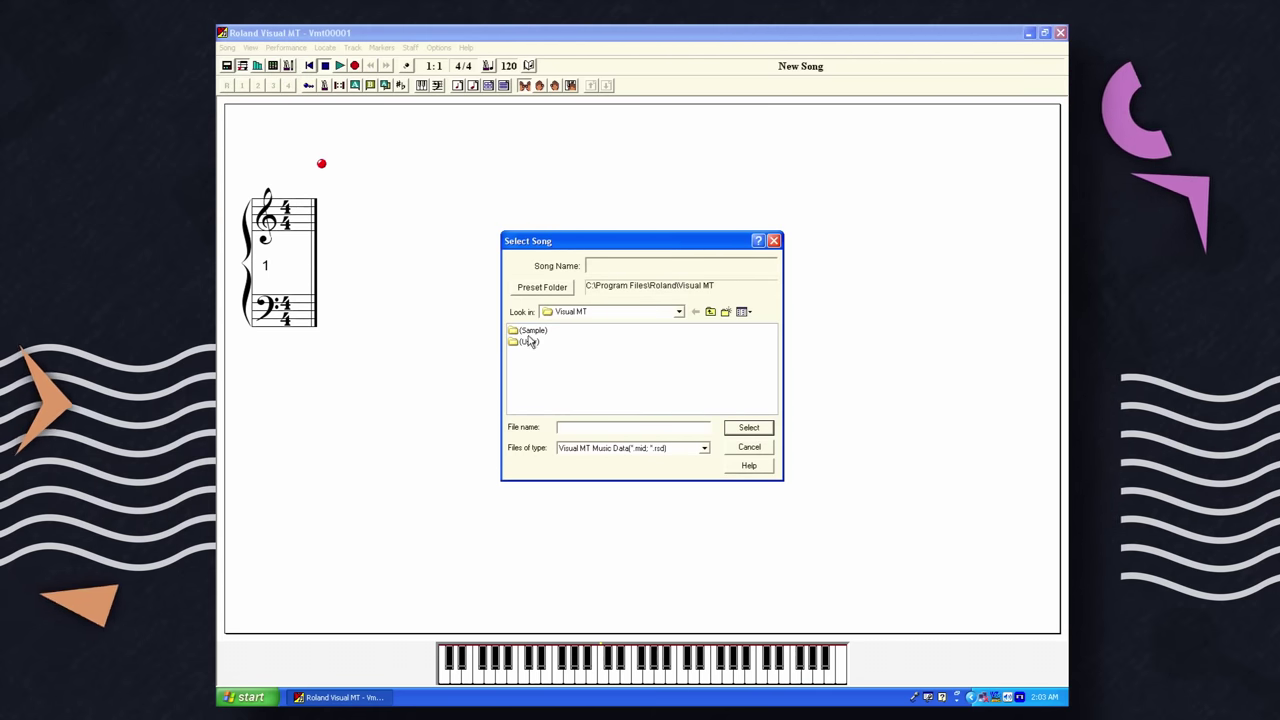
double_click(530, 330)
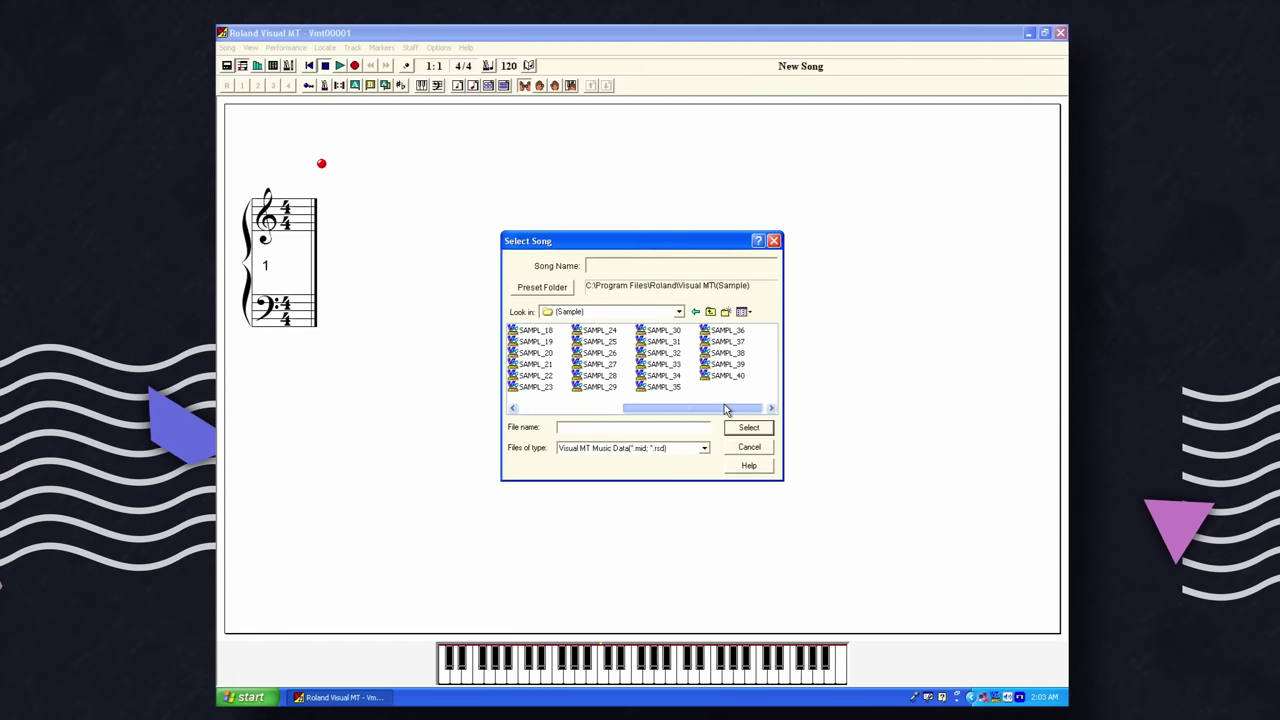
drag(724, 407, 593, 407)
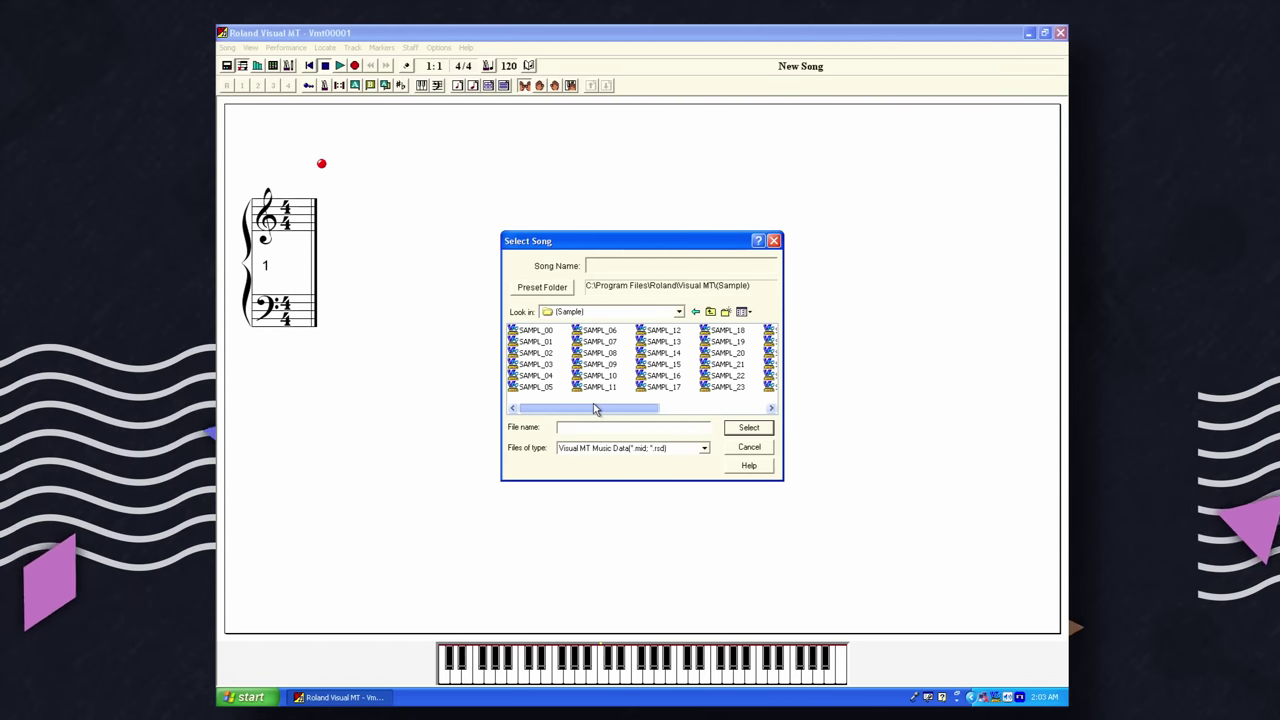
double_click(533, 331)
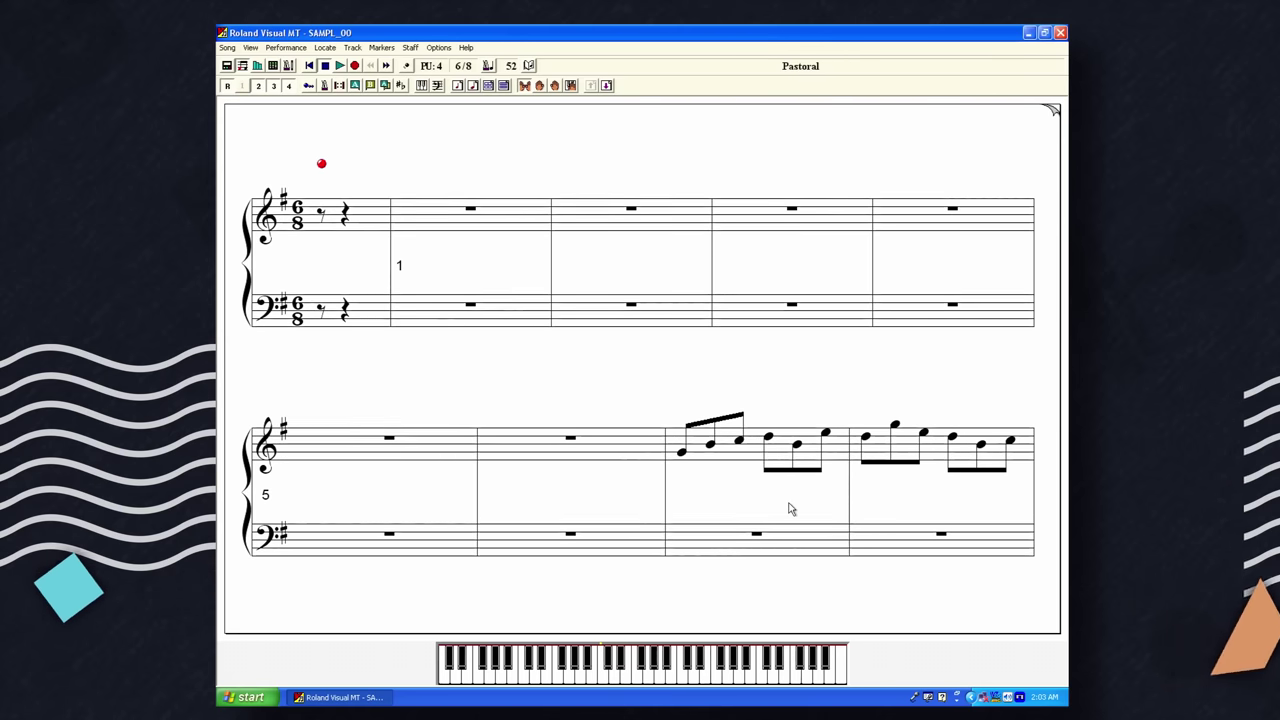
Step: Start playback of the Pastoral sample song
click(341, 66)
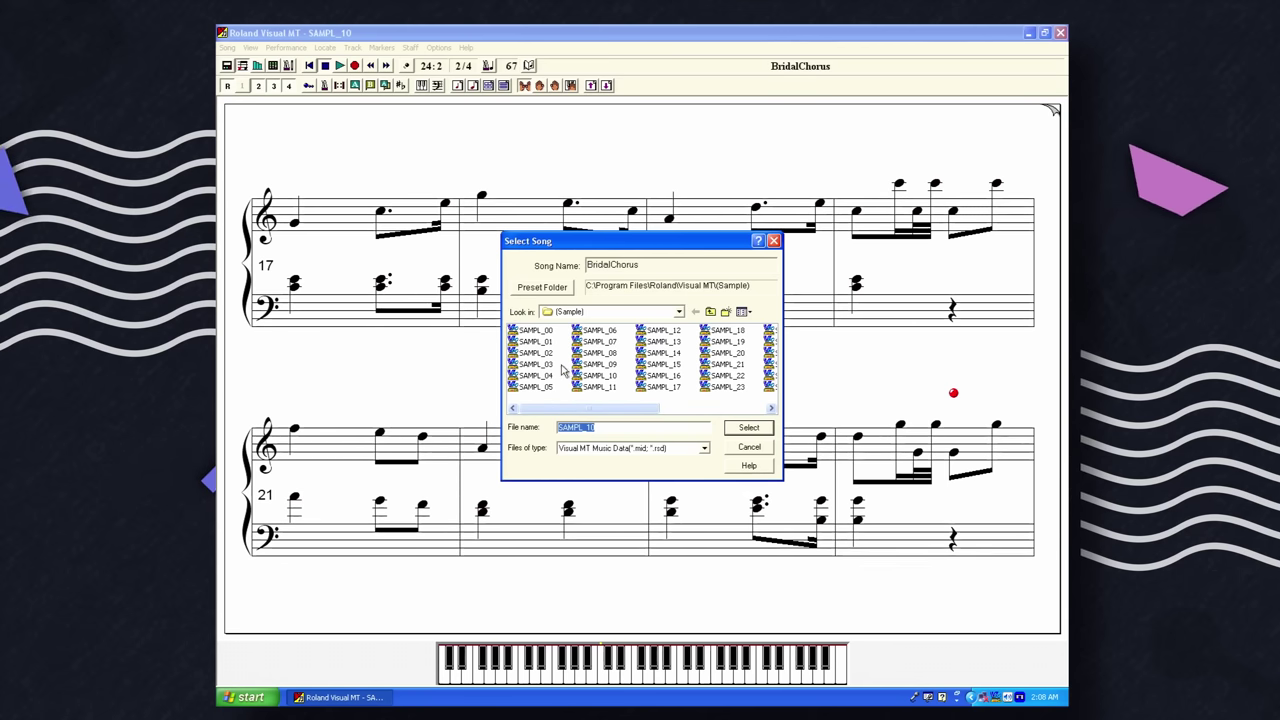
Step: Load SAMPL_03 'Fur Elise', set the position to measure 8, and start playback
double_click(538, 342)
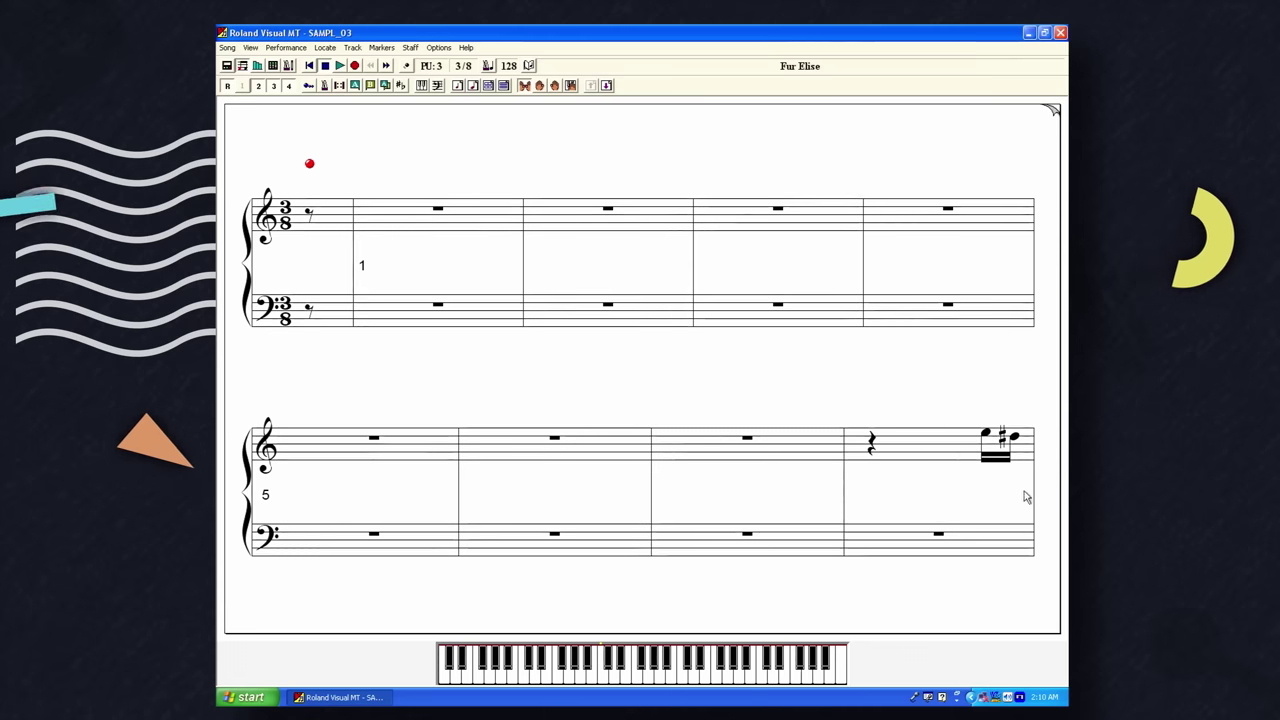
click(970, 391)
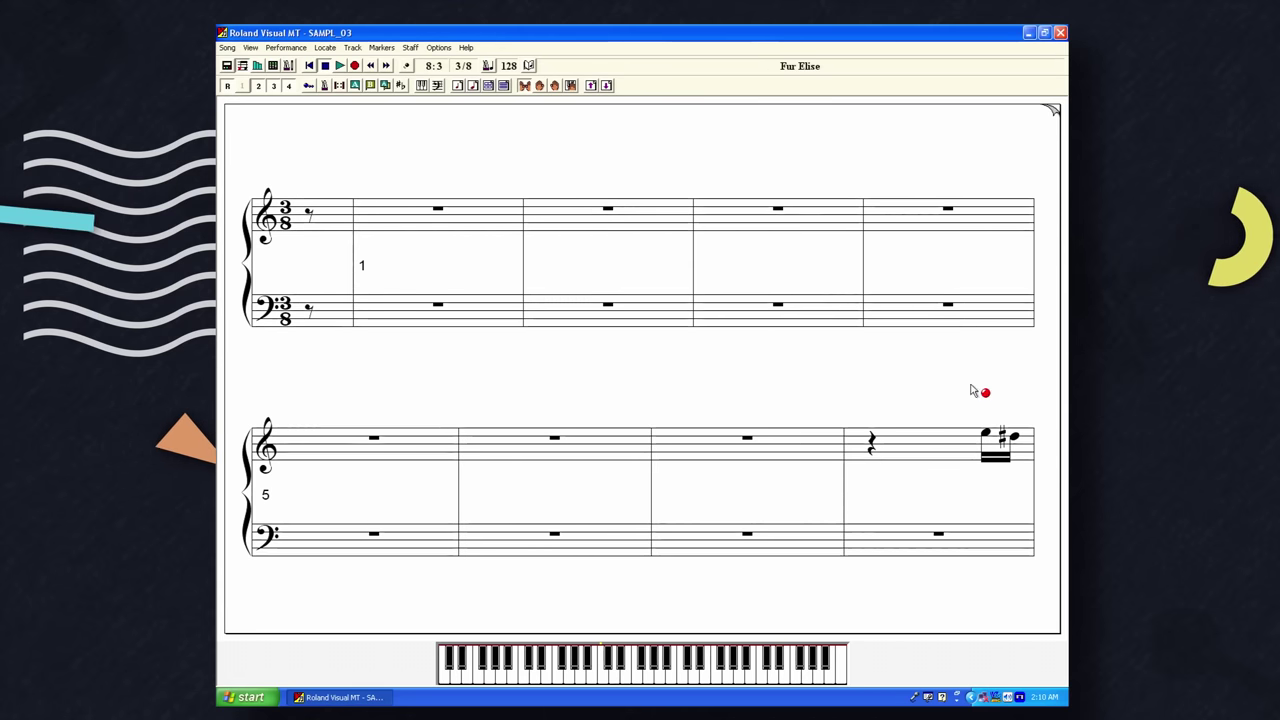
click(340, 66)
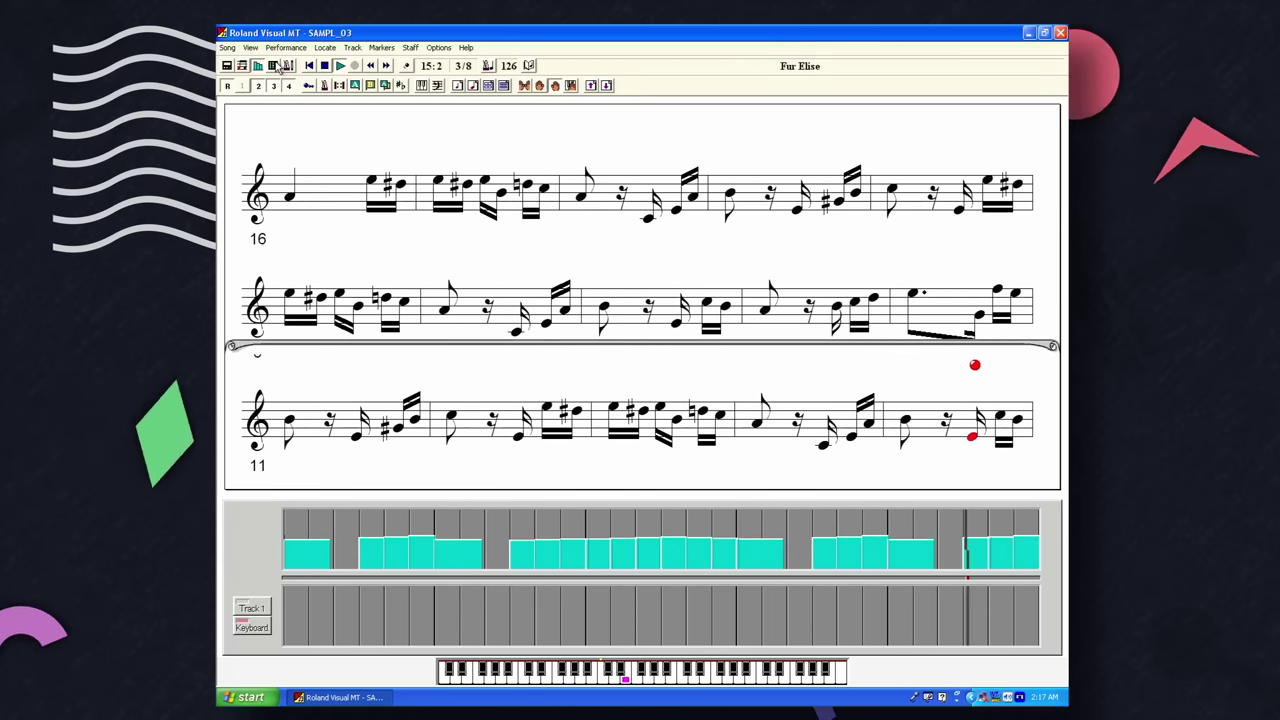
Step: Show Fur Elise as a grand-staff score with the 16-part mixer during playback
click(279, 64)
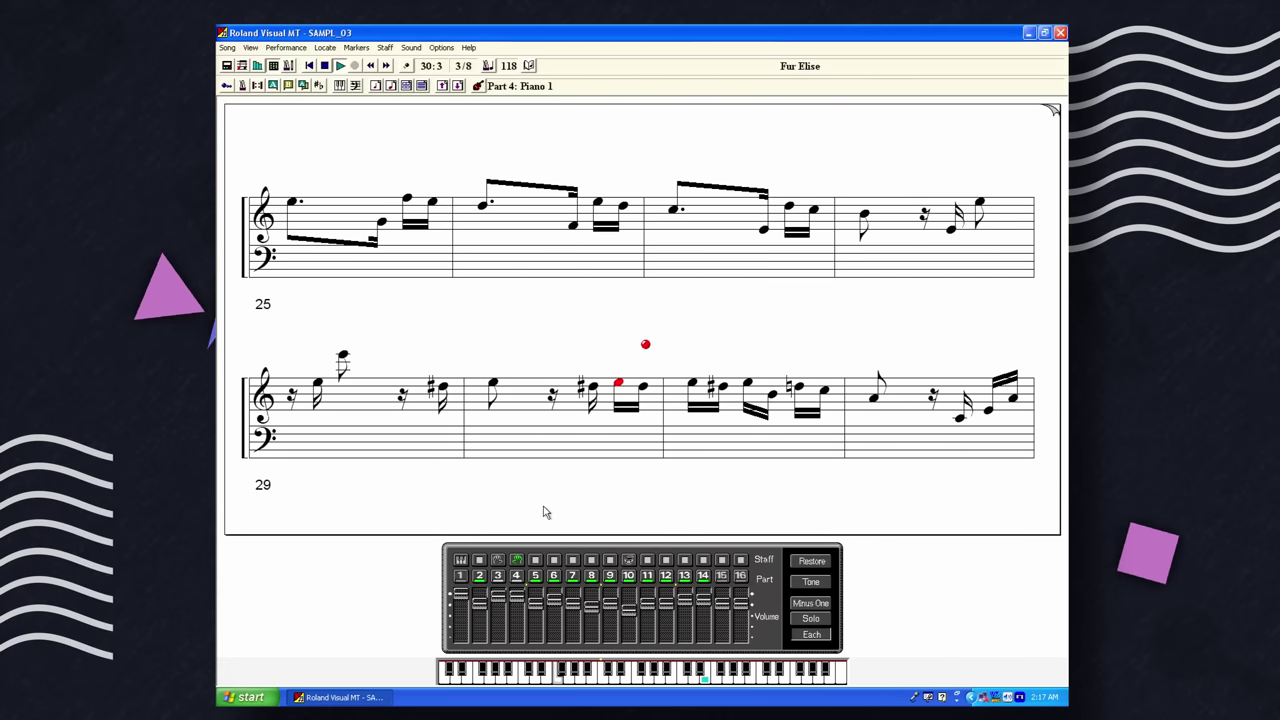
Step: Return to the Visual MT main control panel while Fur Elise keeps playing
click(241, 86)
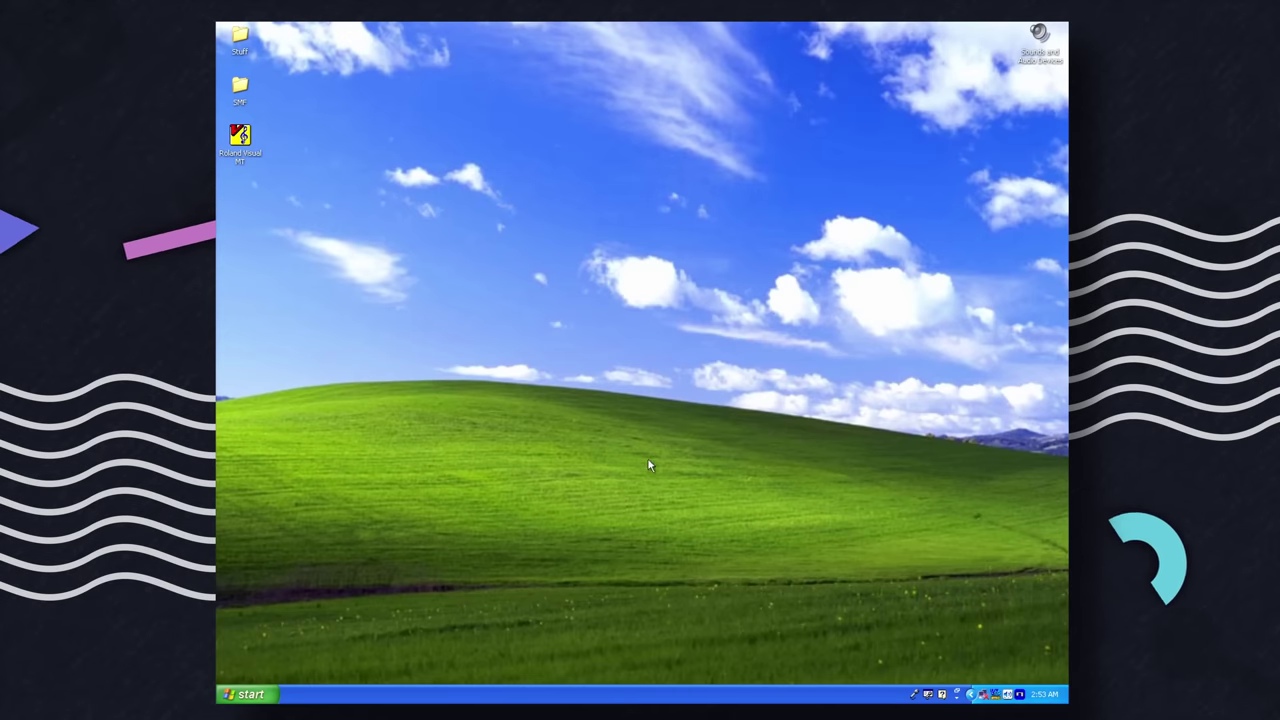
Step: Open the VSC Panel from the tray icon and show its 16-part CONTROLLER mixer
right_click(995, 695)
click(980, 658)
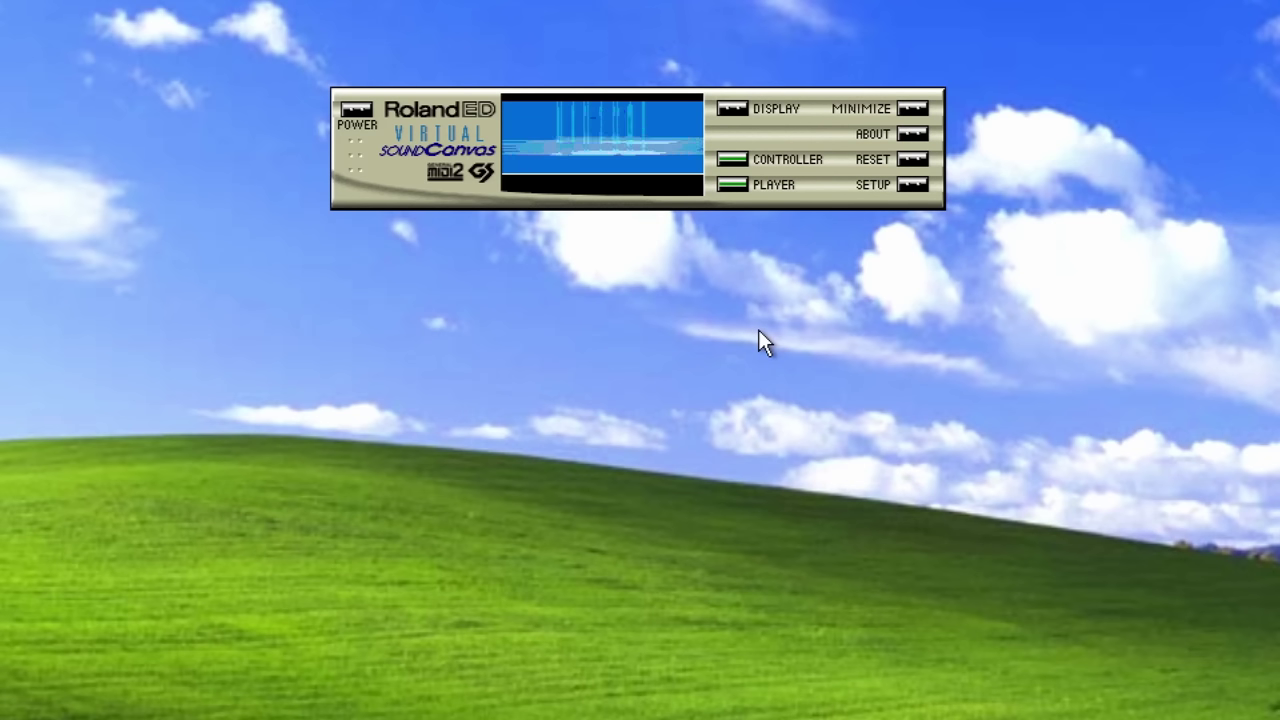
click(733, 158)
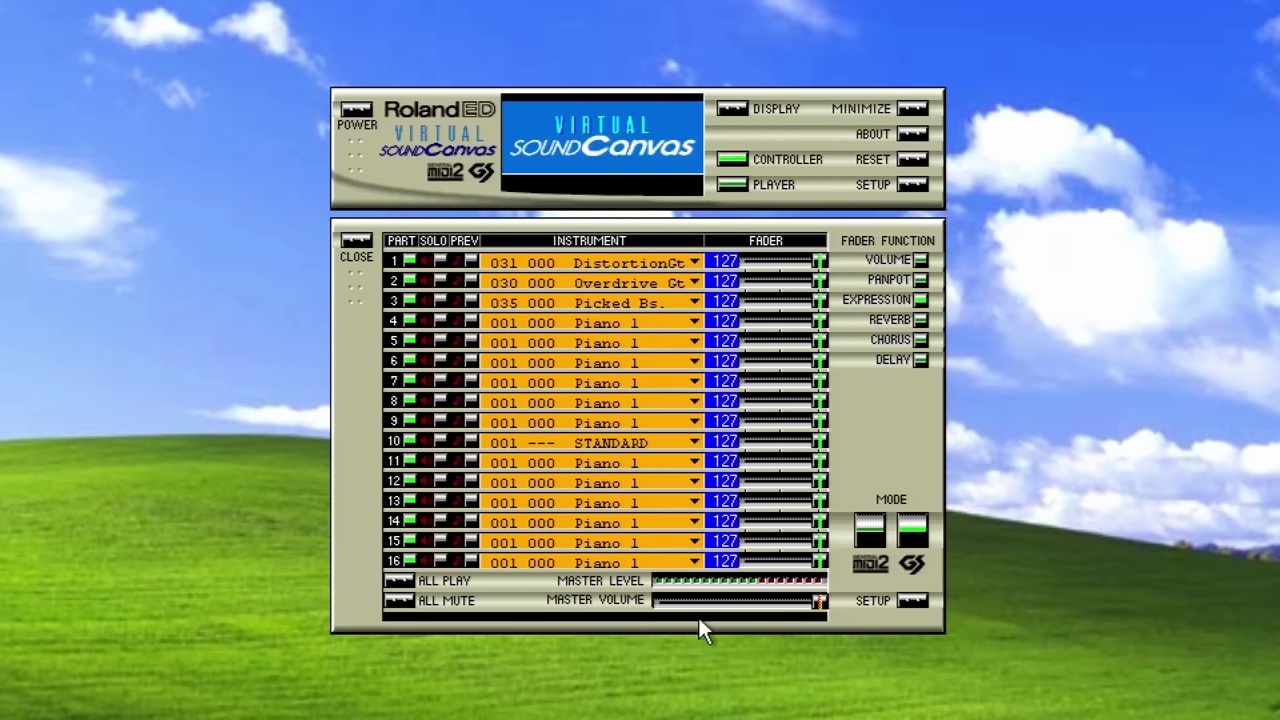
click(909, 605)
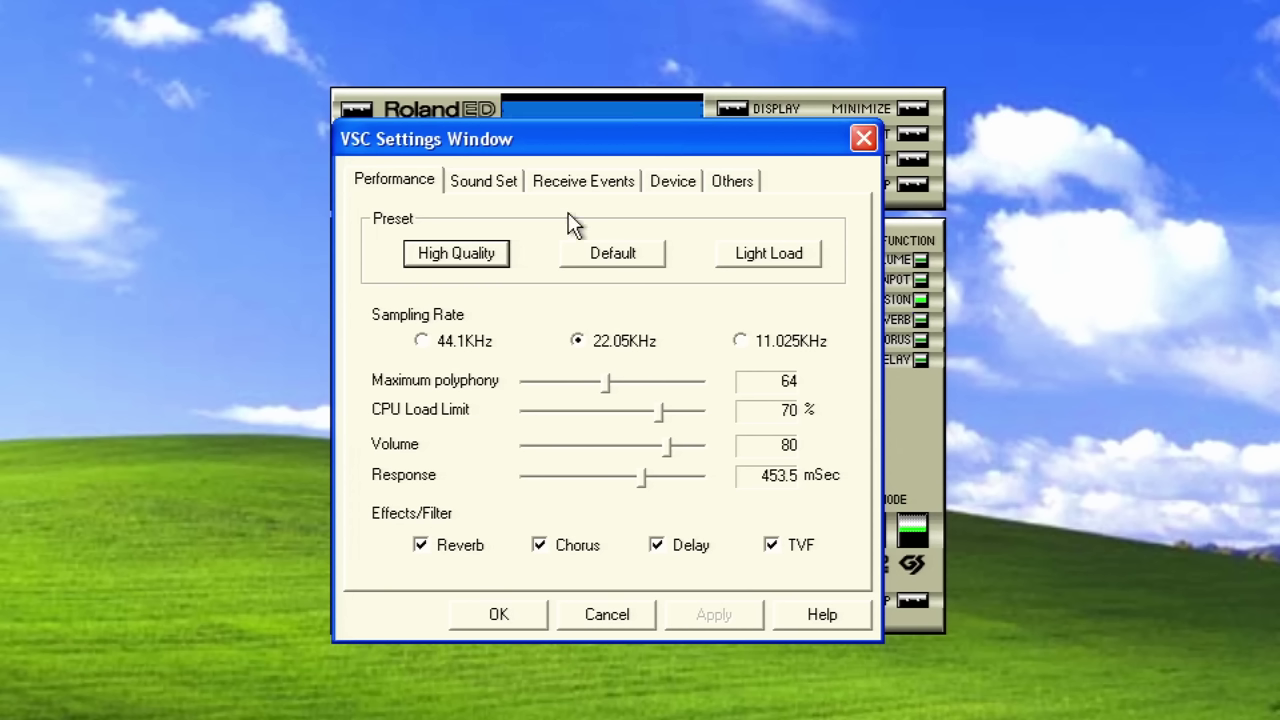
click(488, 182)
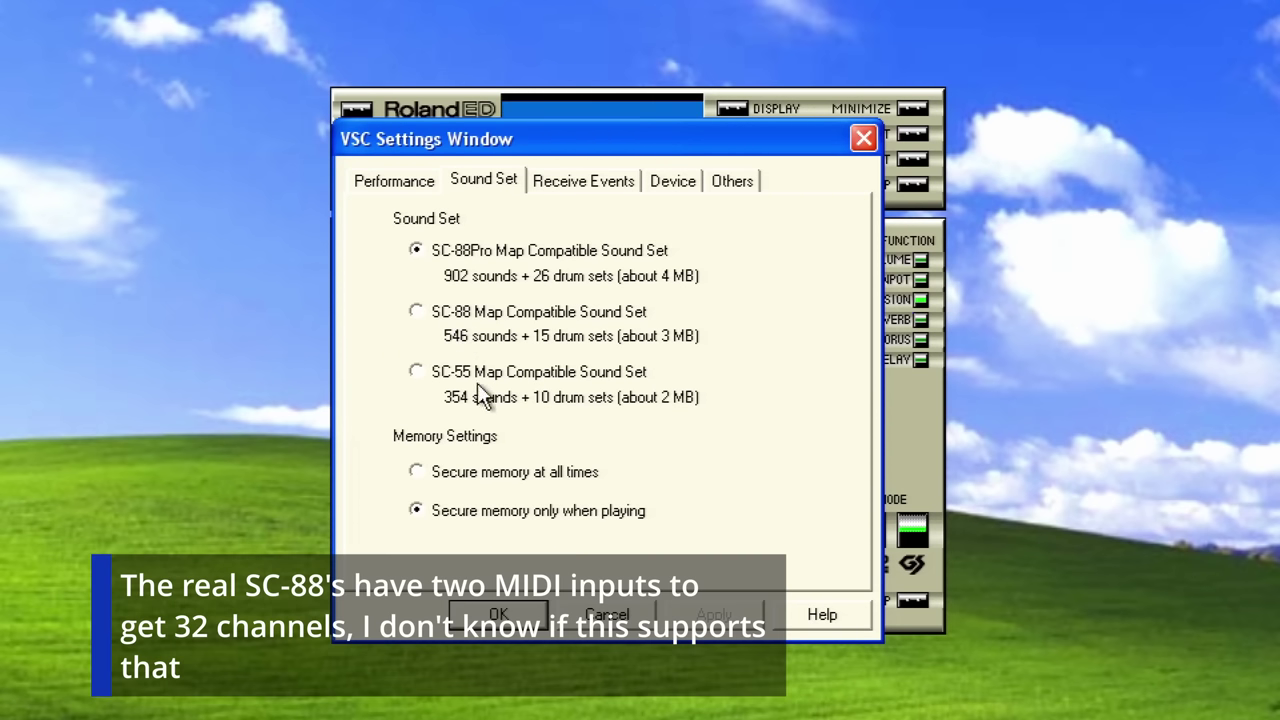
click(497, 615)
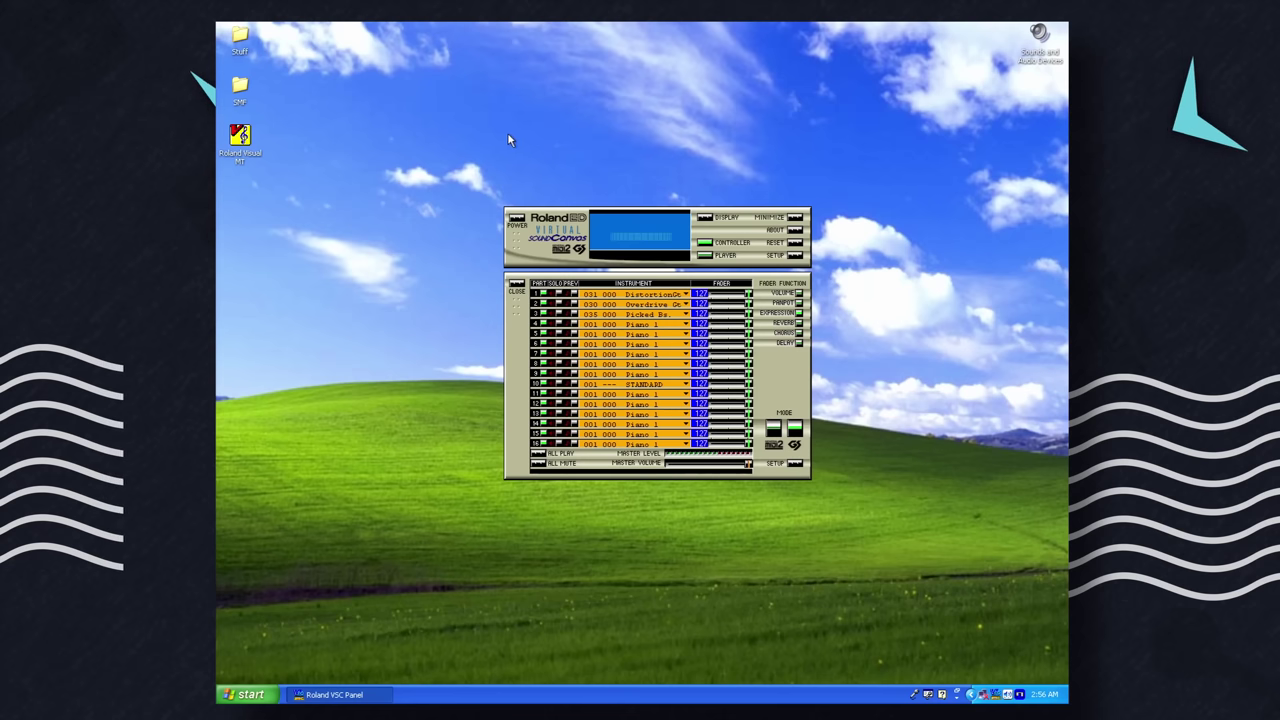
Step: Open SMF > ALLSTARS and load the COOL MIDI file into the Sound Canvas player
double_click(239, 88)
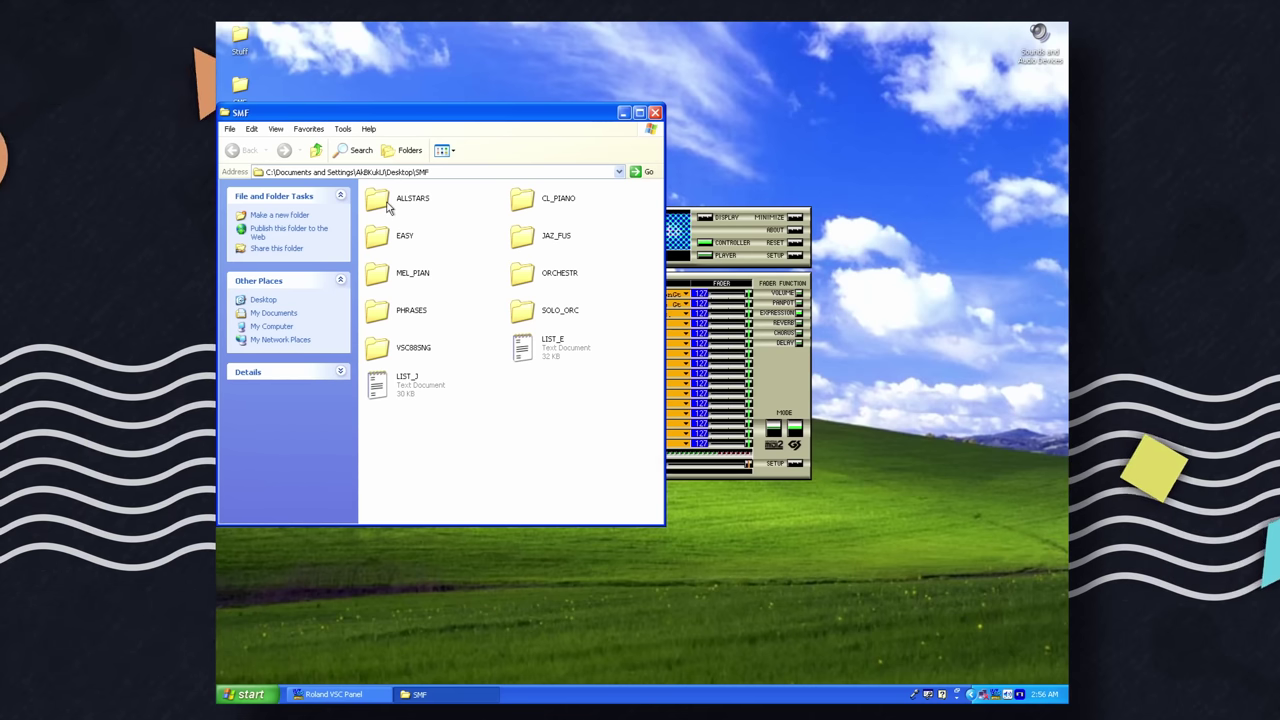
double_click(412, 206)
double_click(521, 270)
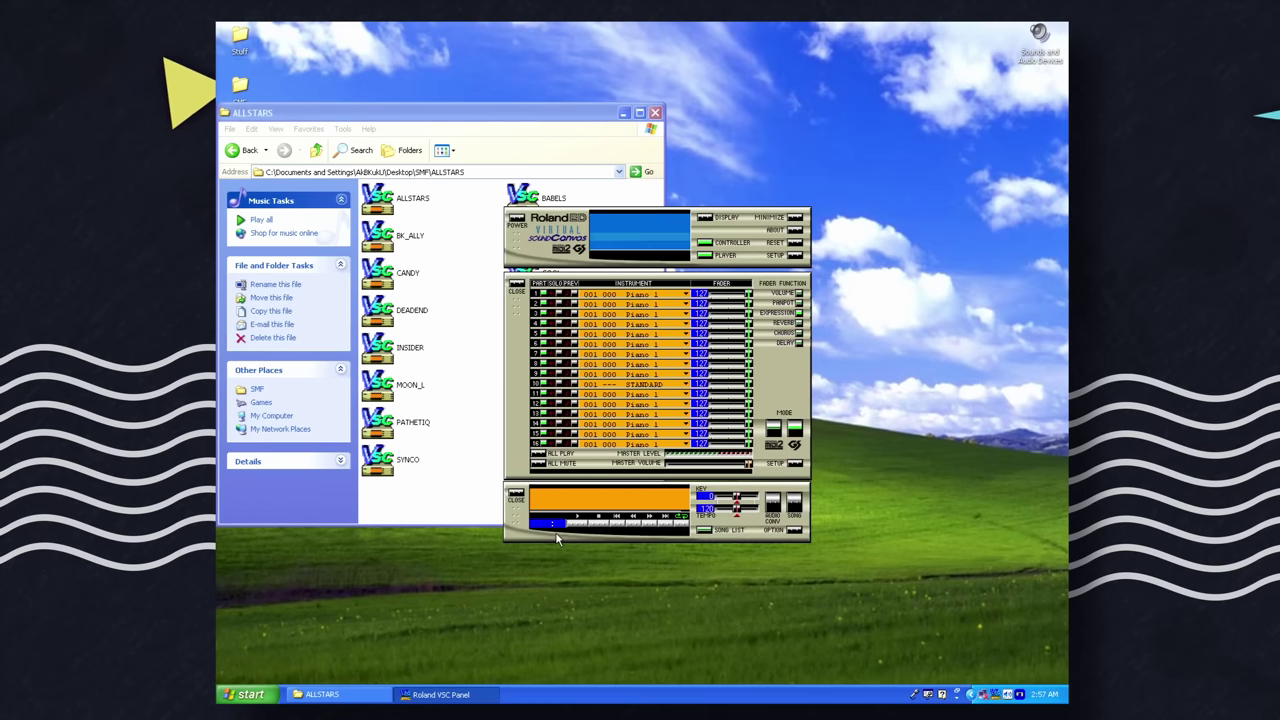
Step: Bring the Sound Canvas panel forward and start playing the Cool Sweet song
click(470, 492)
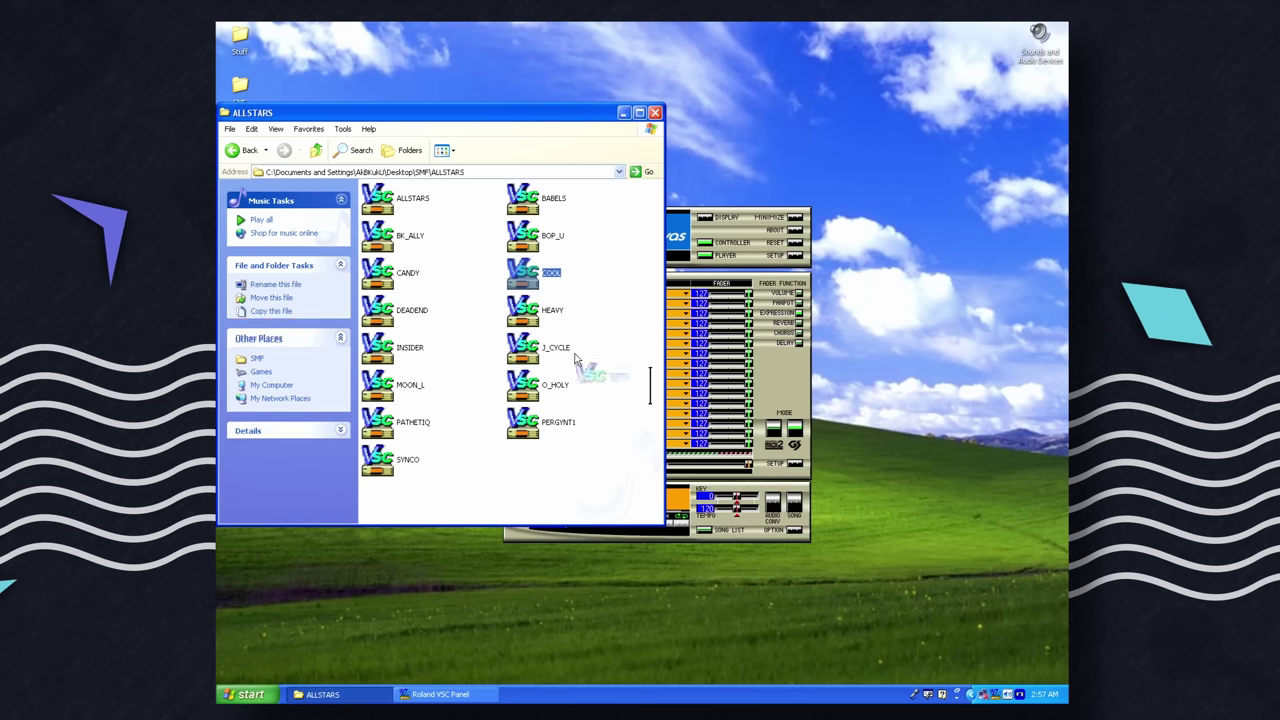
click(686, 501)
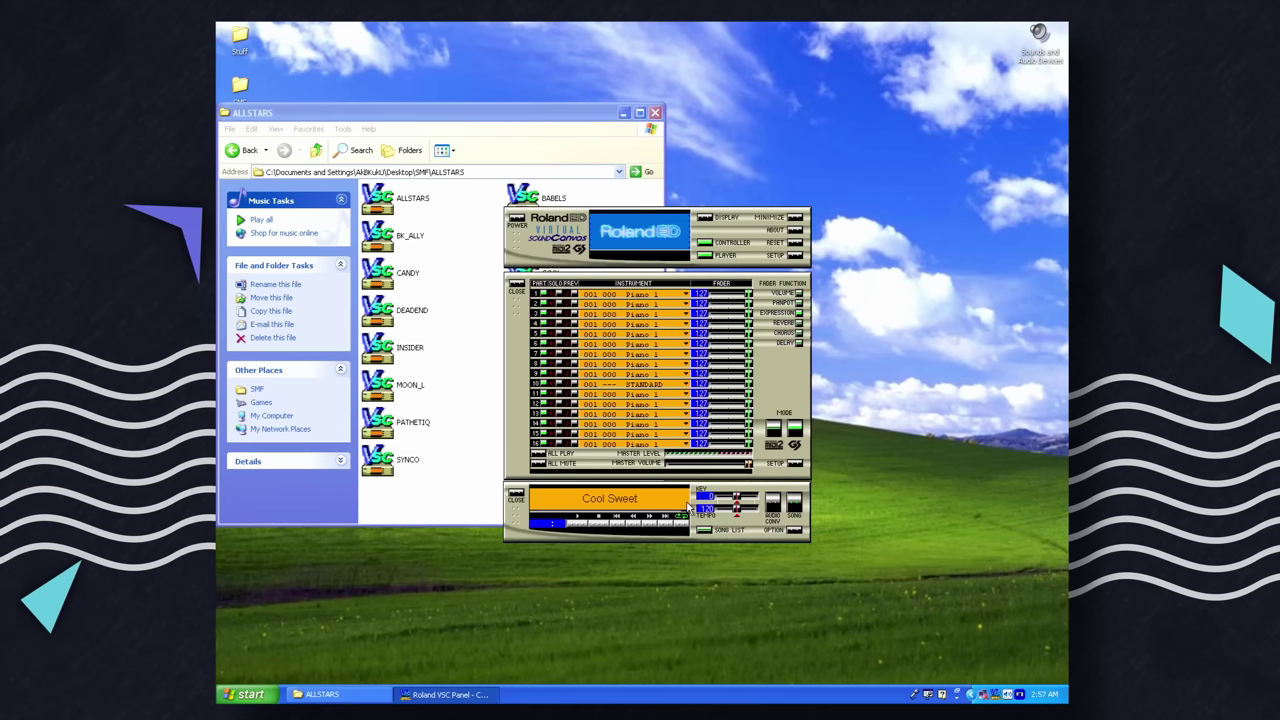
click(583, 530)
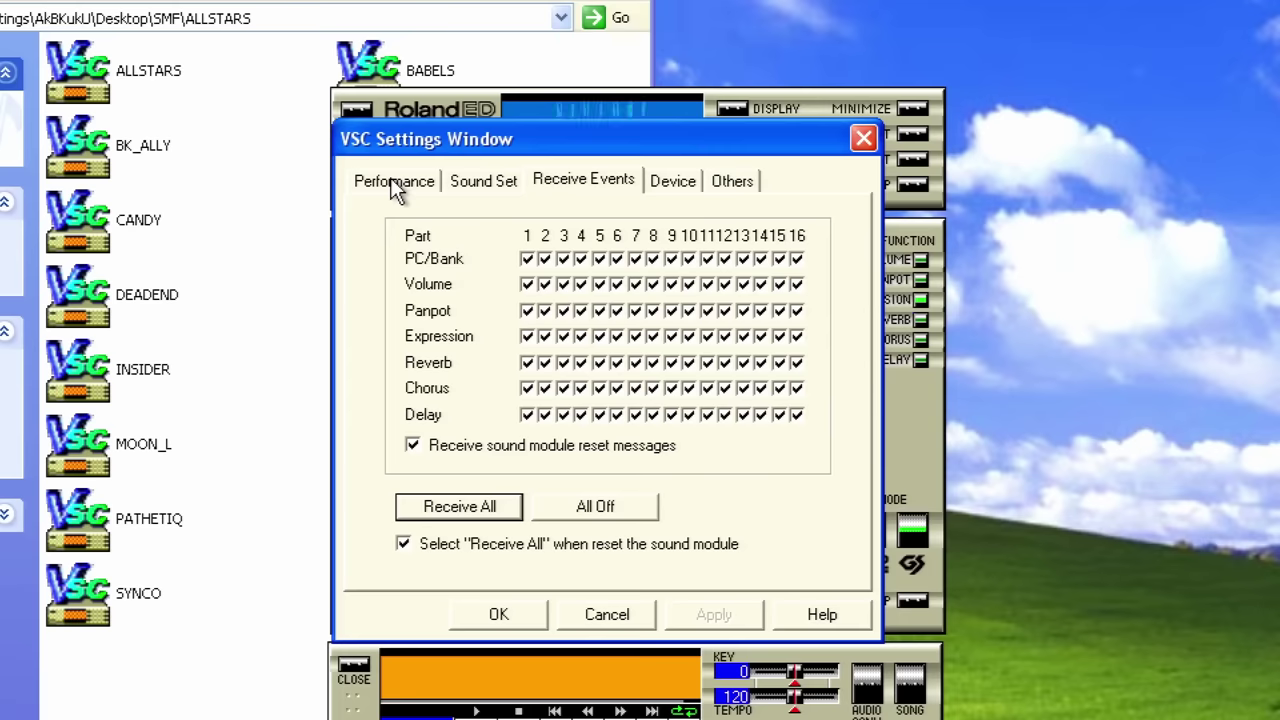
Step: Apply the High Quality 44.1 kHz Performance preset and confirm with OK
click(397, 183)
click(436, 259)
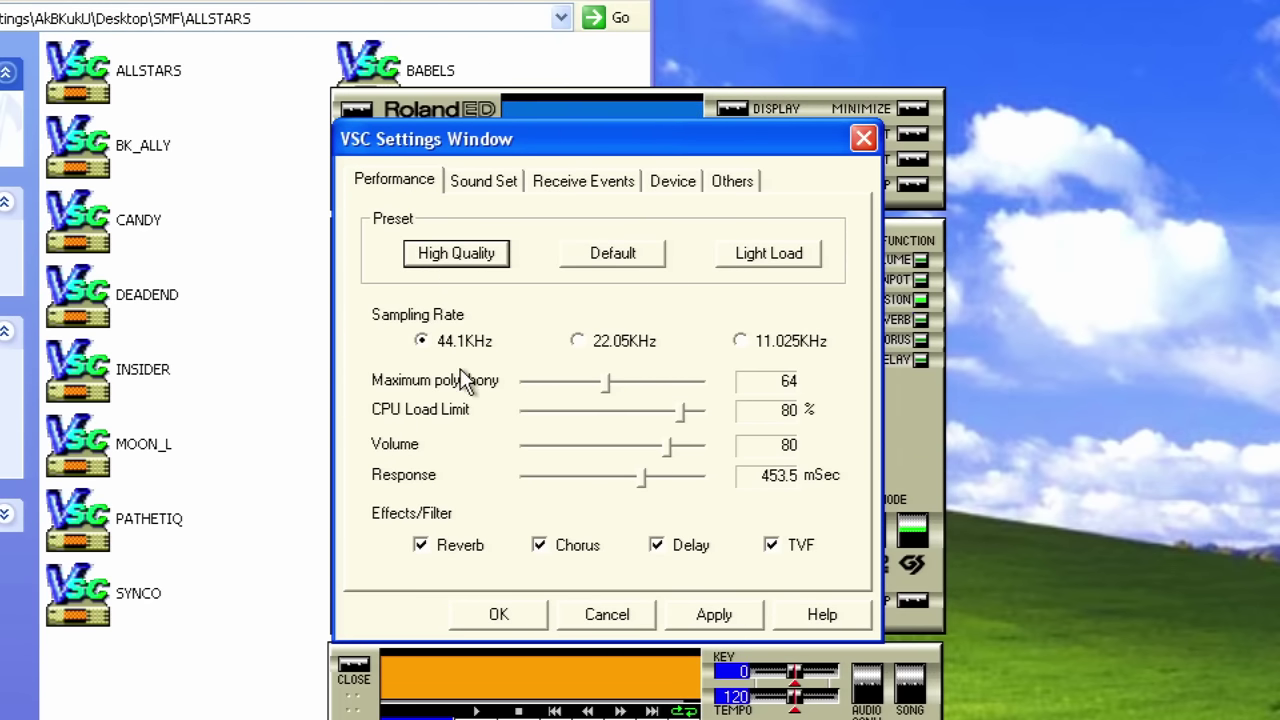
click(510, 616)
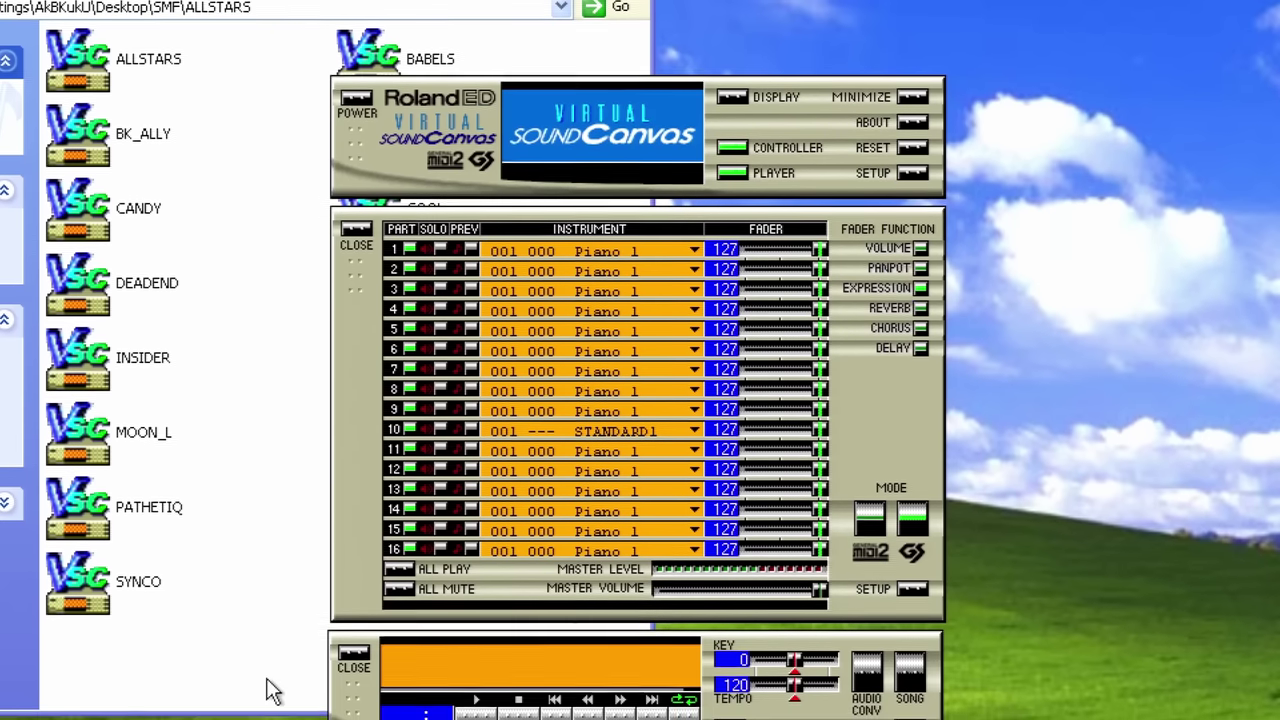
Step: Drag the MOON_L song from the ALLSTARS folder onto the player and play it
click(340, 687)
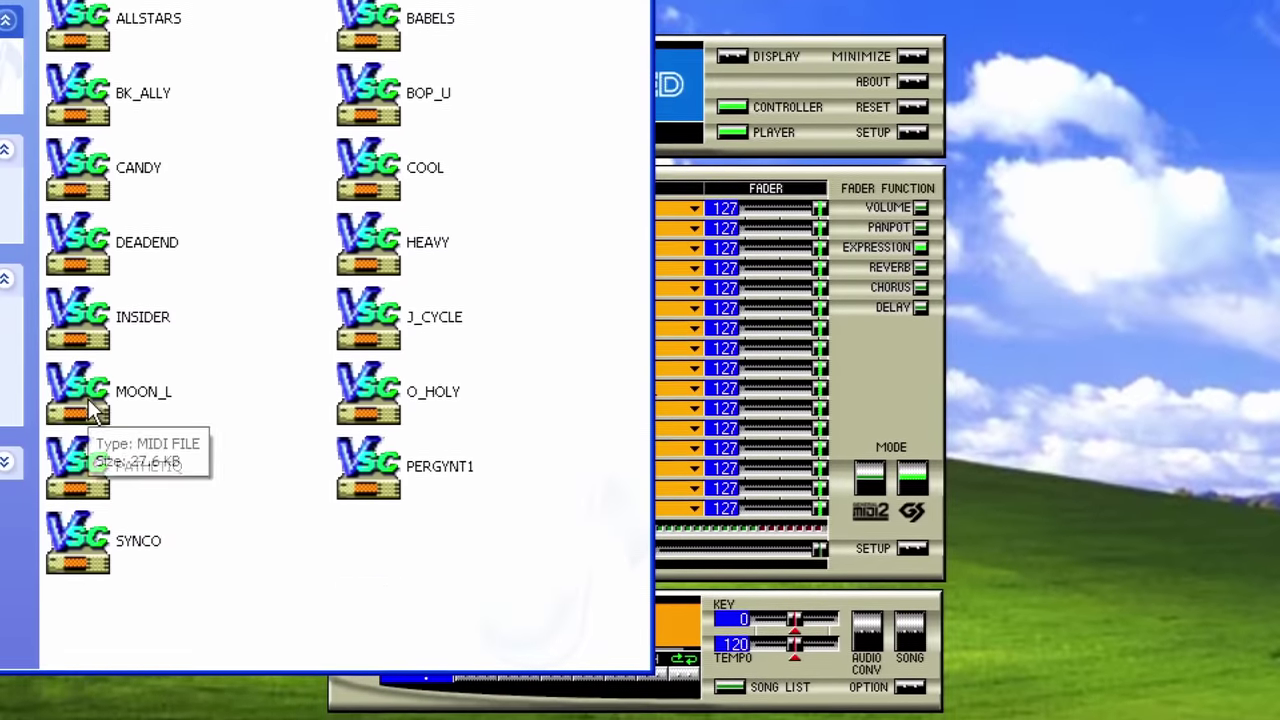
drag(80, 425, 684, 613)
click(477, 651)
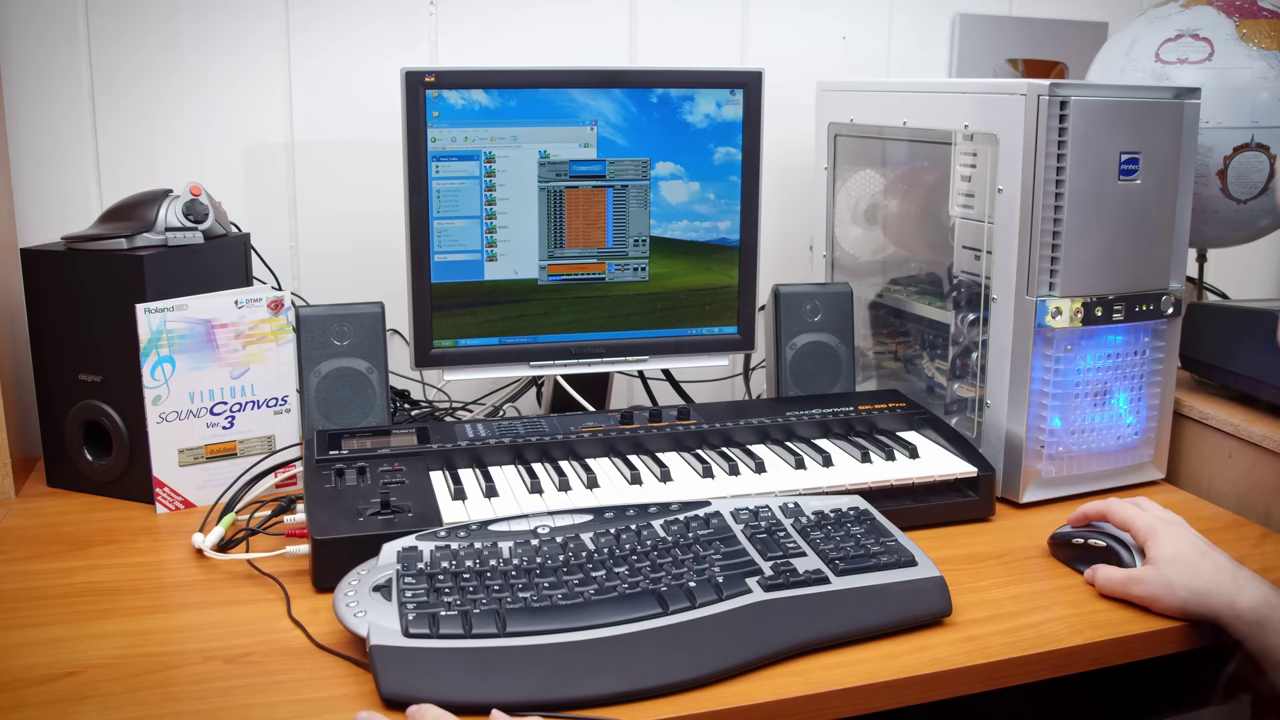
Step: Open the ORCHESTR folder and play the SPRING1 piece on the Sound Canvas player
click(514, 272)
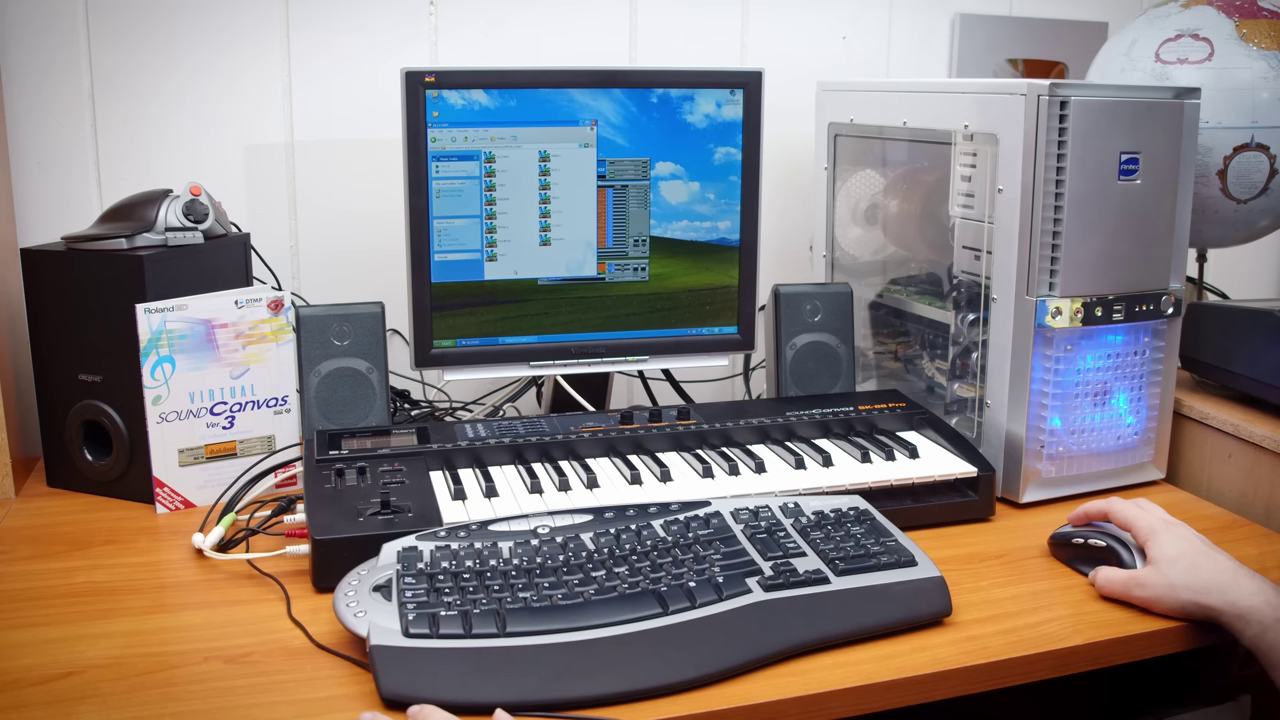
key(BackSpace)
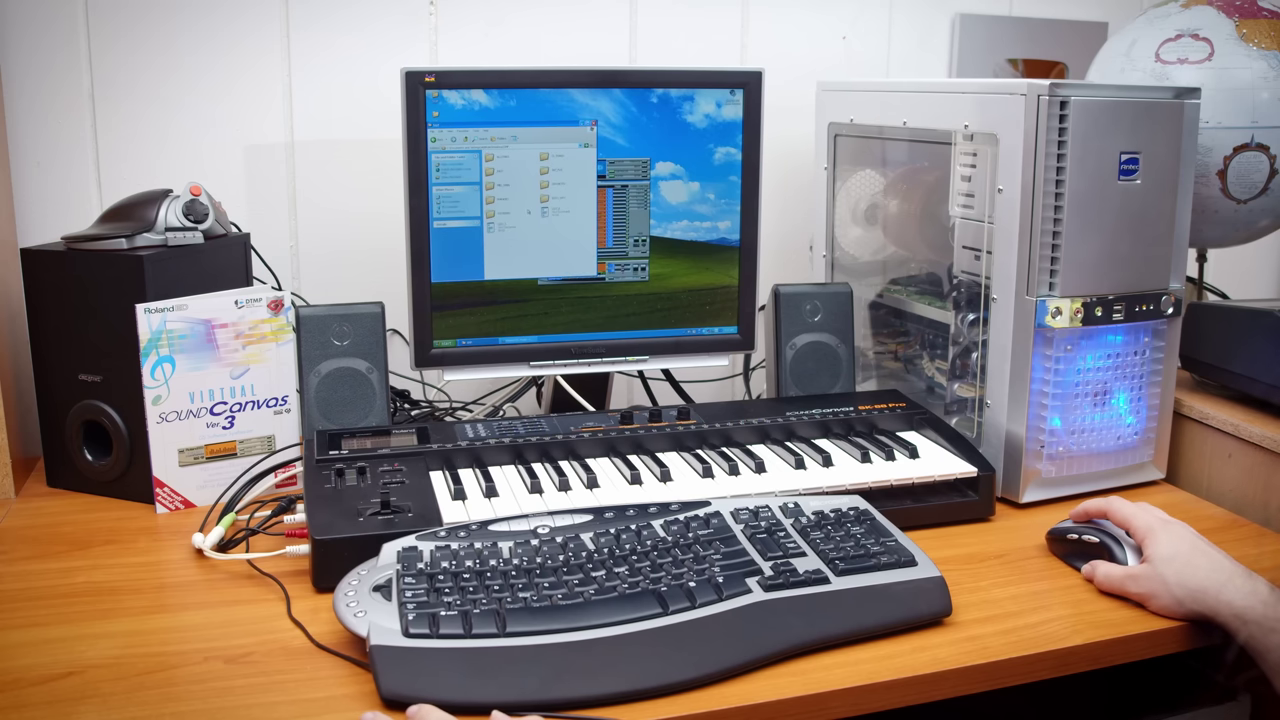
key(Return)
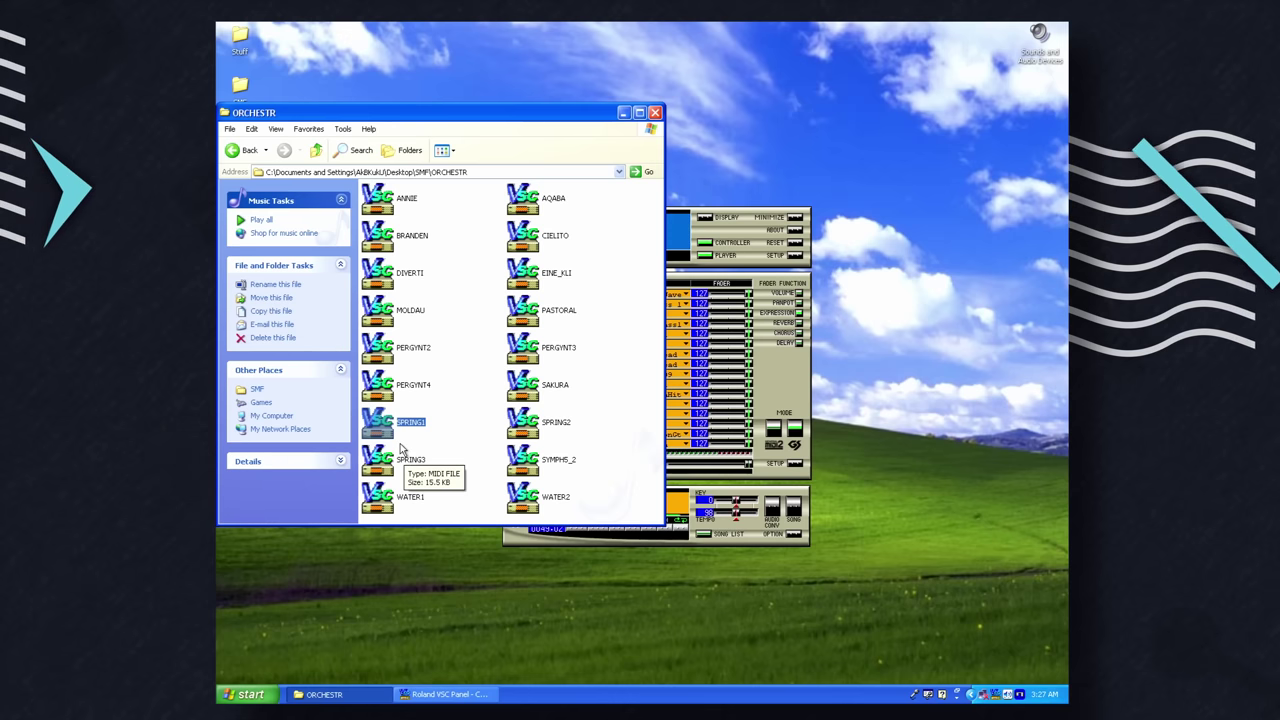
click(583, 535)
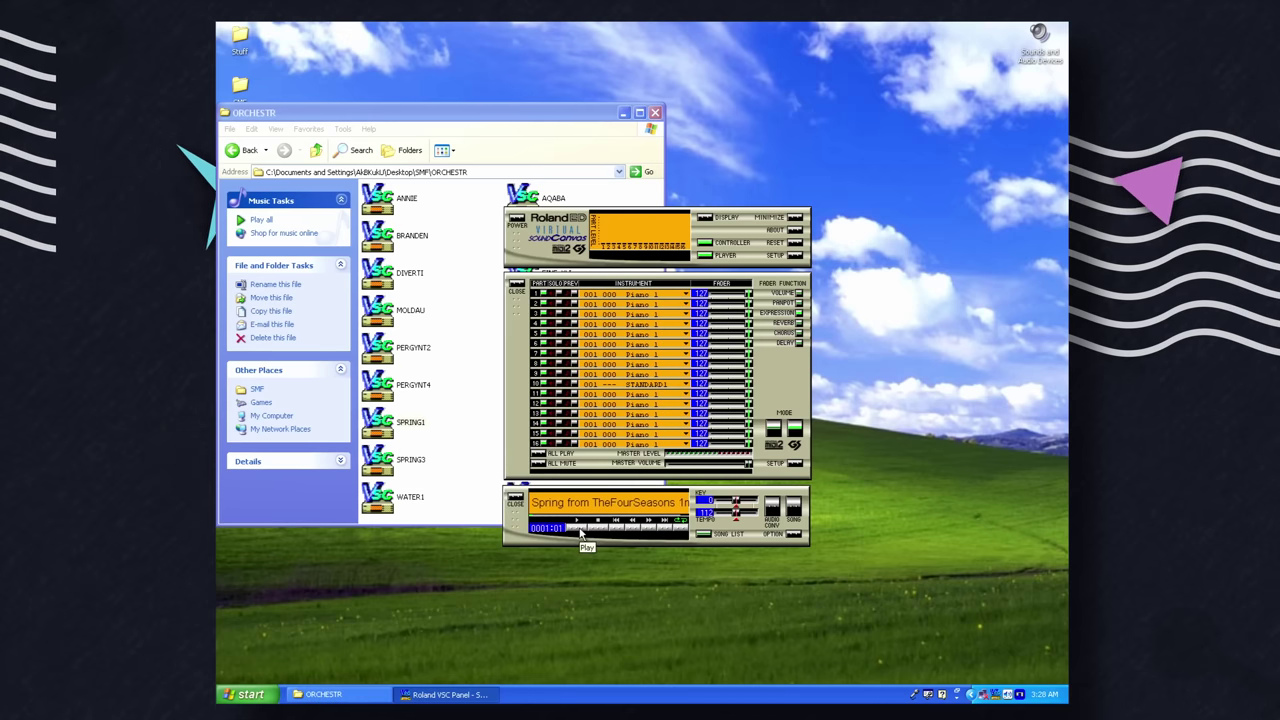
click(579, 527)
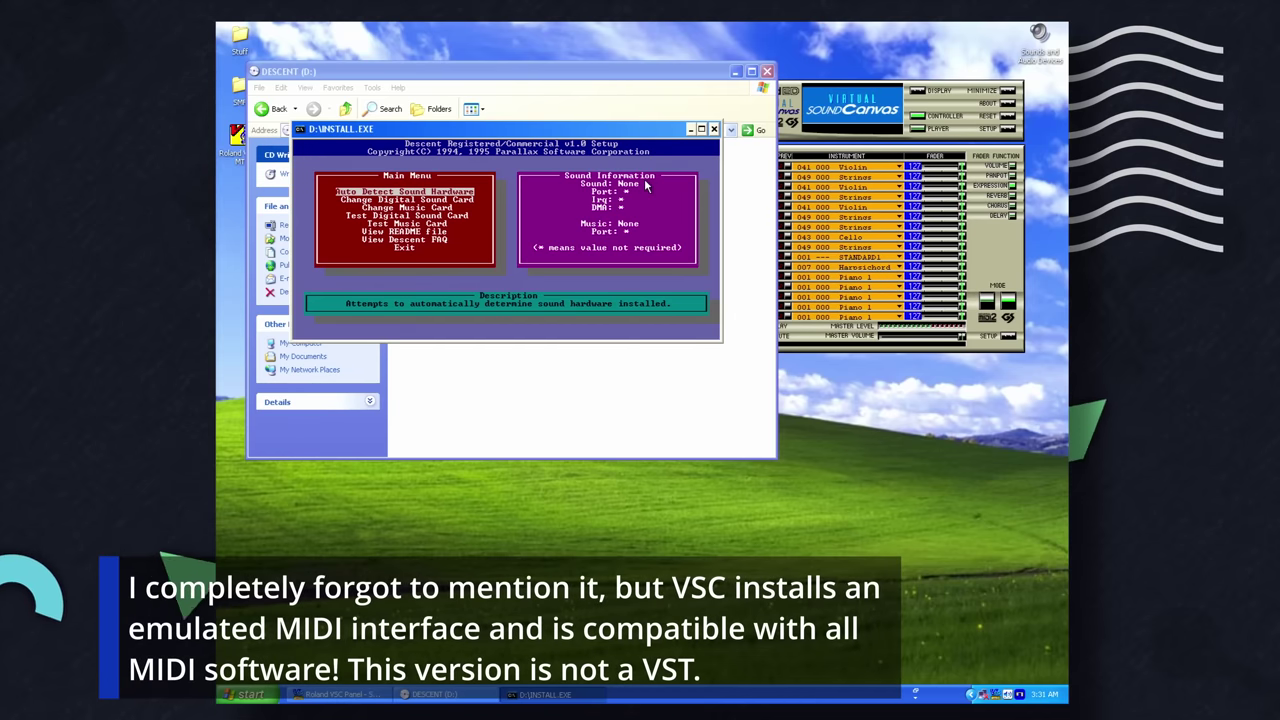
Step: Set Descent's music card to General MIDI on port 330 and run the music card test
key(Down)
key(Down)
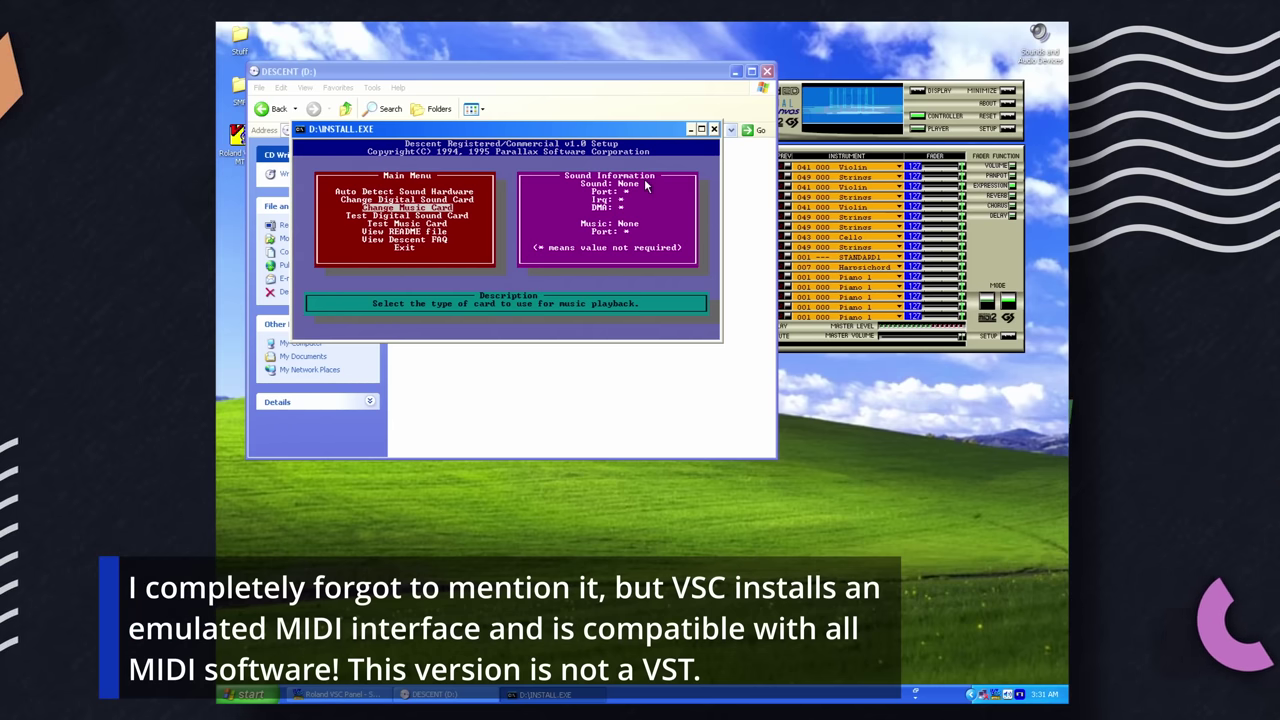
key(Return)
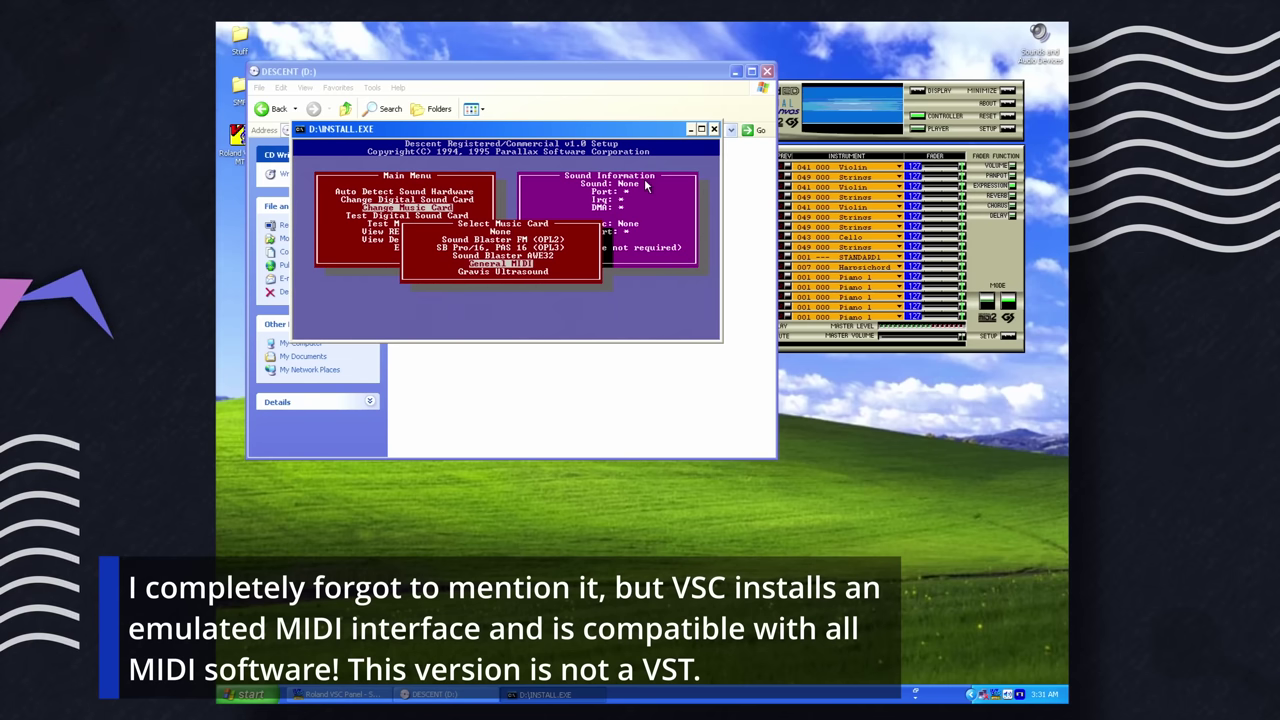
key(Return)
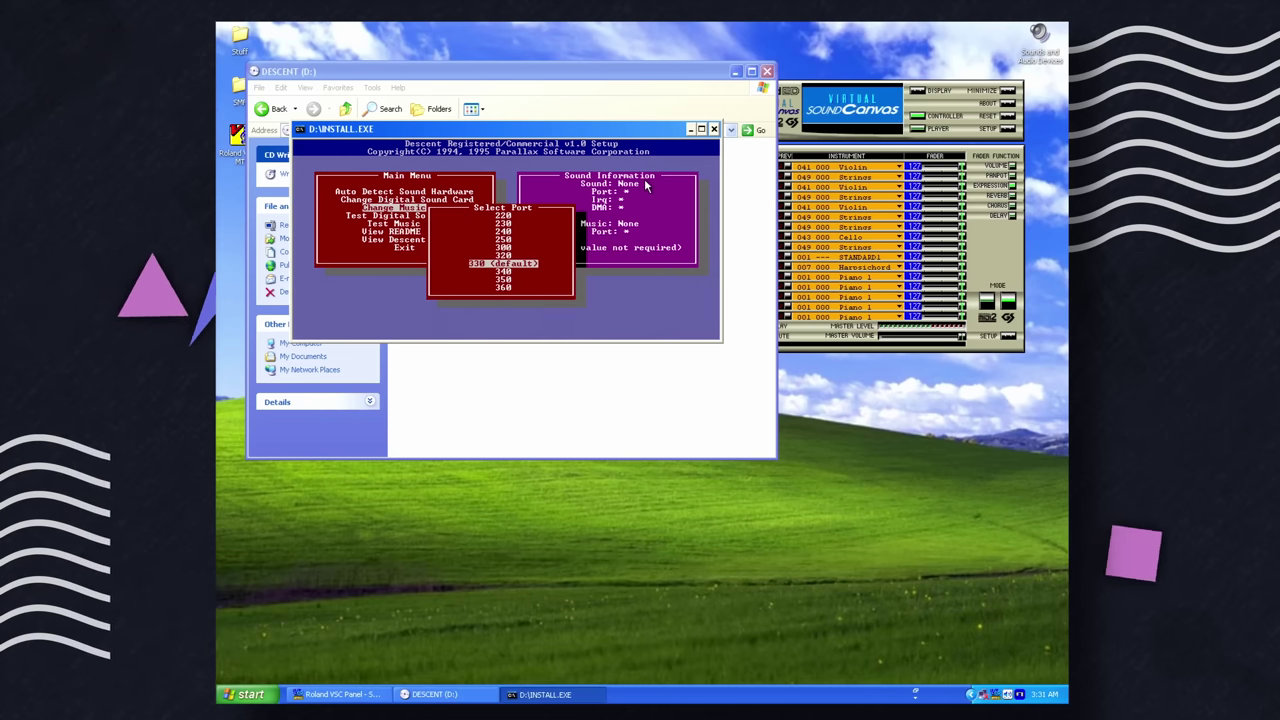
key(Return)
key(Down)
key(Down)
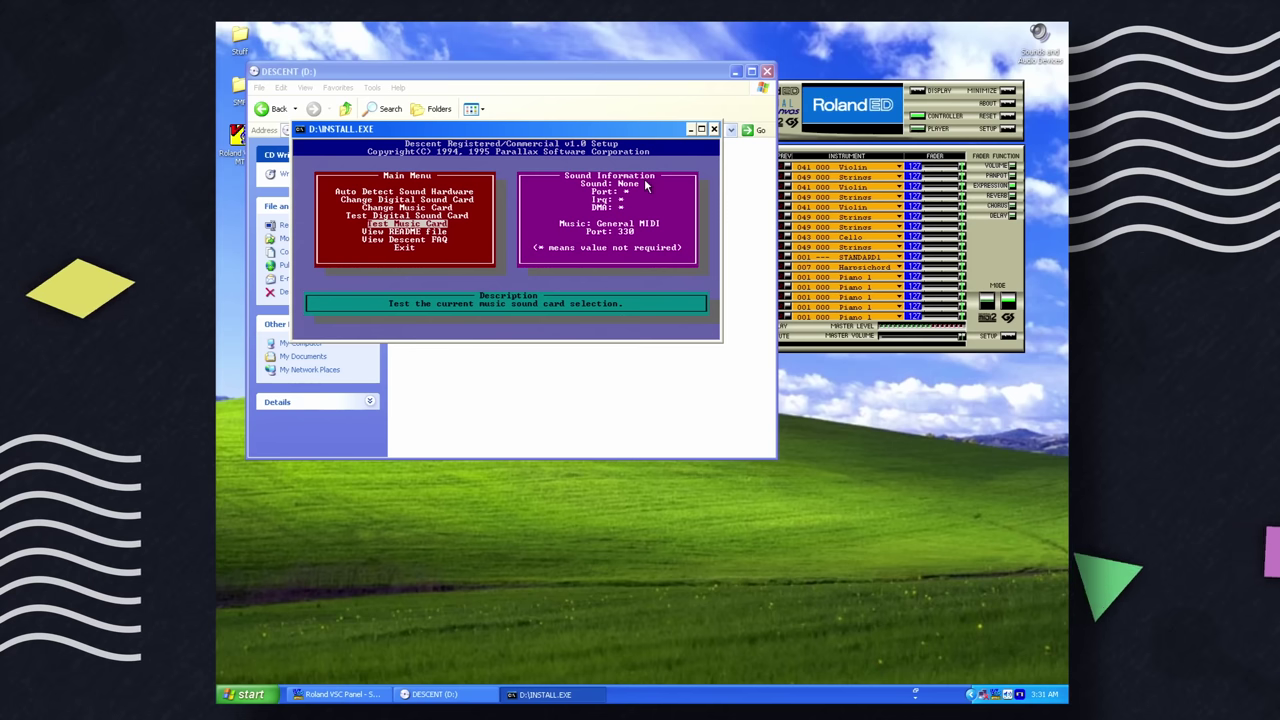
key(Return)
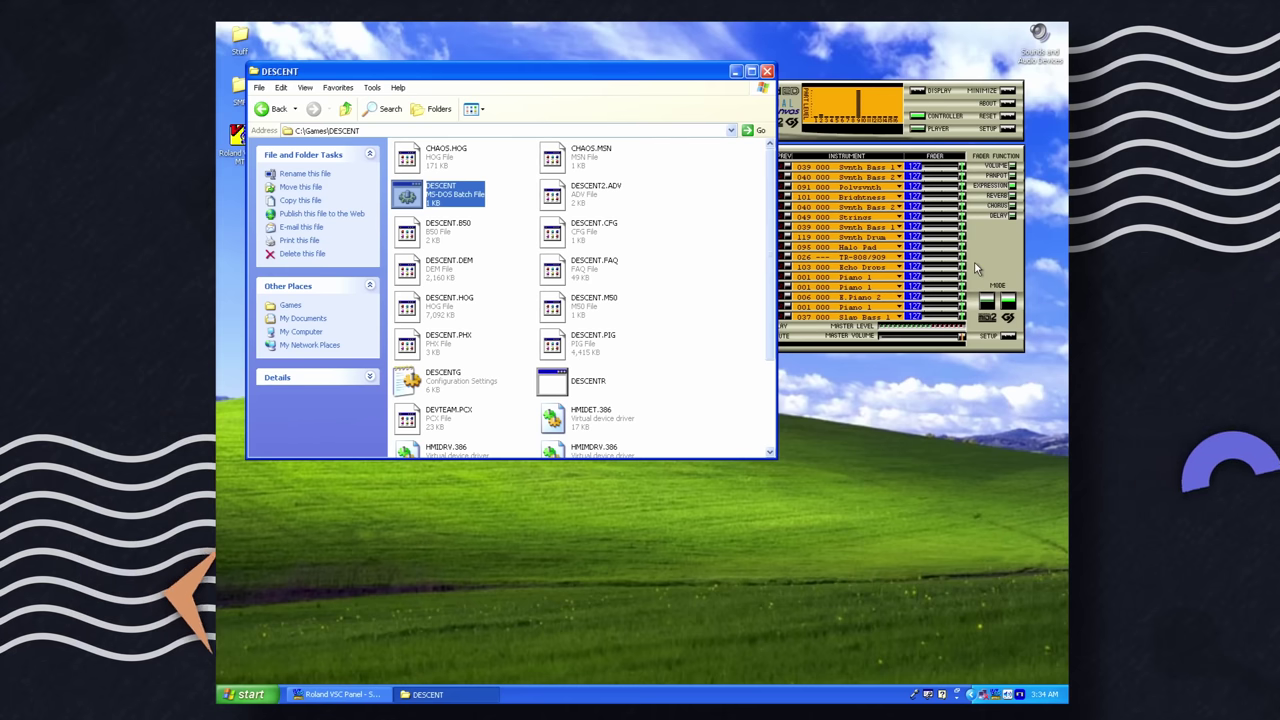
Step: Bring the Roland Virtual Sound Canvas panel to the front
click(977, 268)
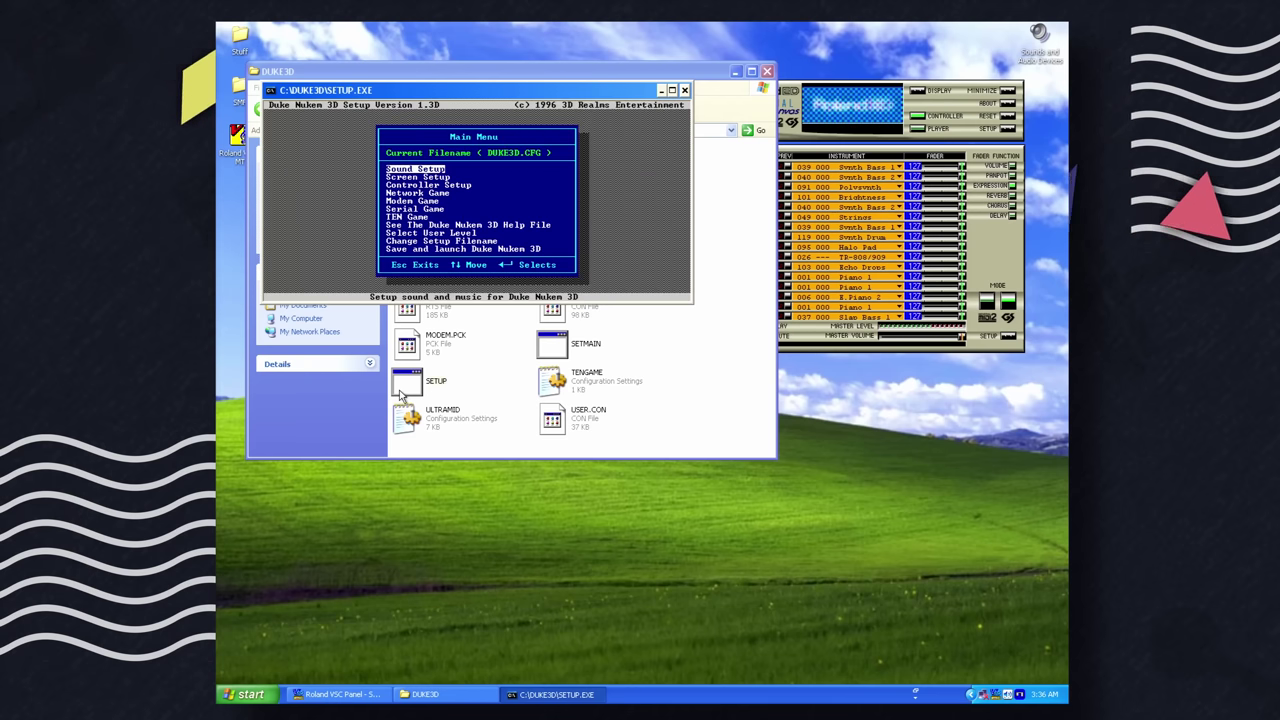
Step: In Sound Setup, choose Sound Canvas as the music card on port 0x330
key(Return)
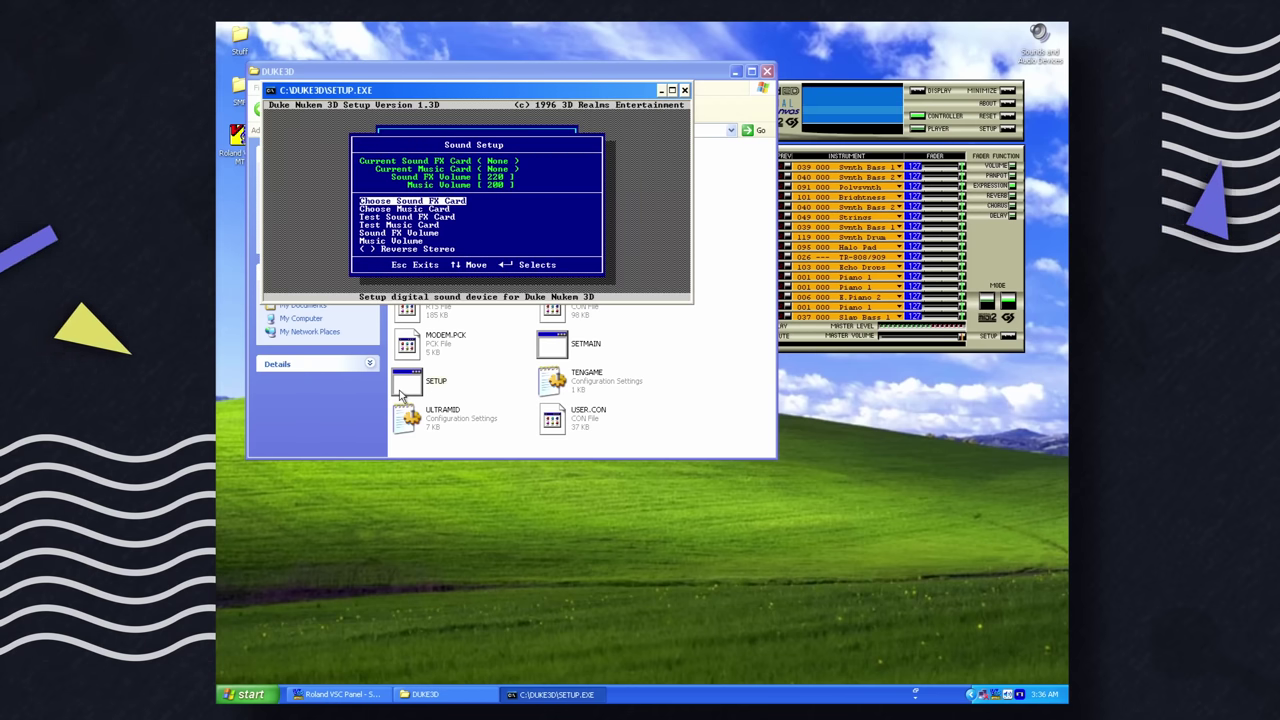
key(Down)
key(Return)
key(Down)
key(Down)
key(Down)
key(Down)
key(Down)
key(Down)
key(Down)
key(Down)
key(Down)
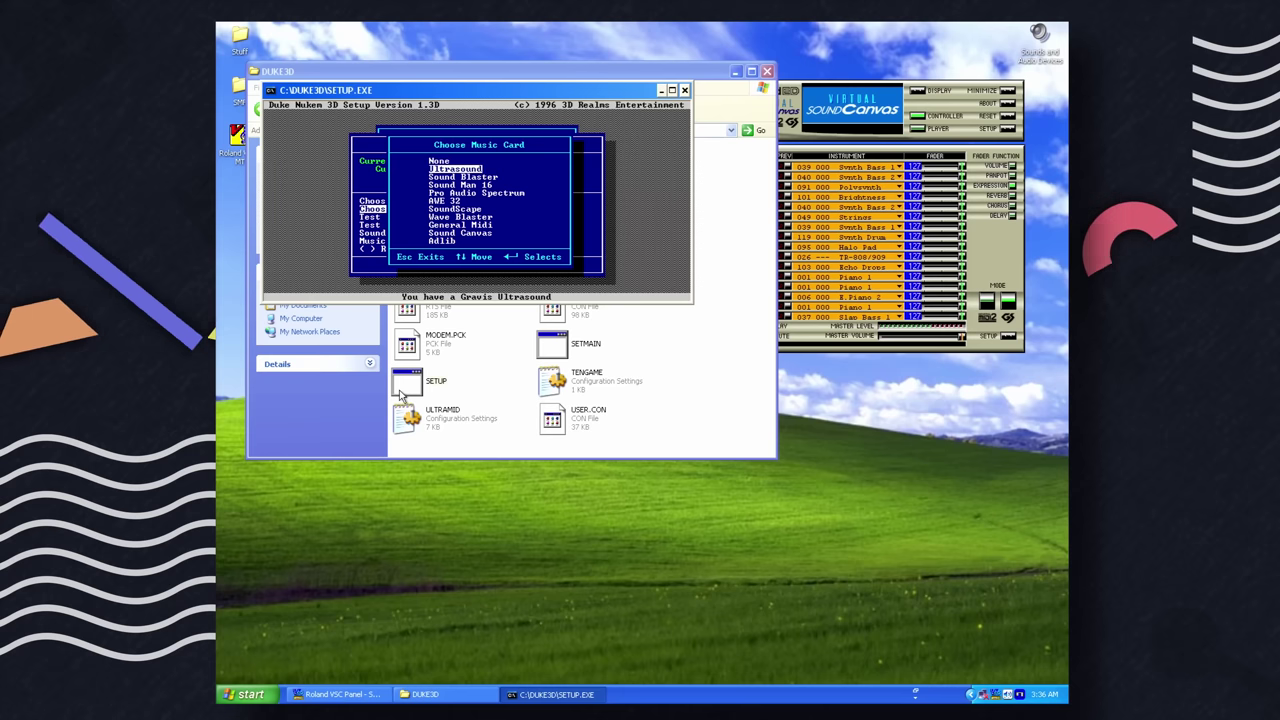
key(Return)
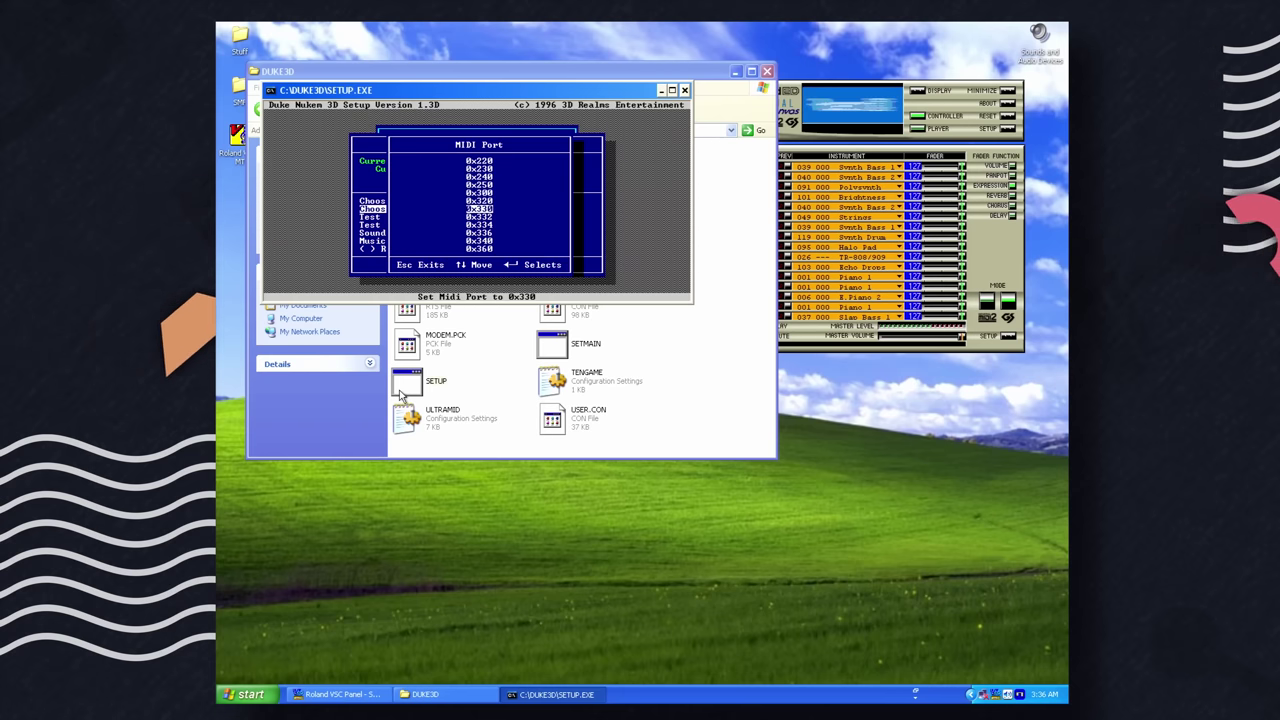
key(Return)
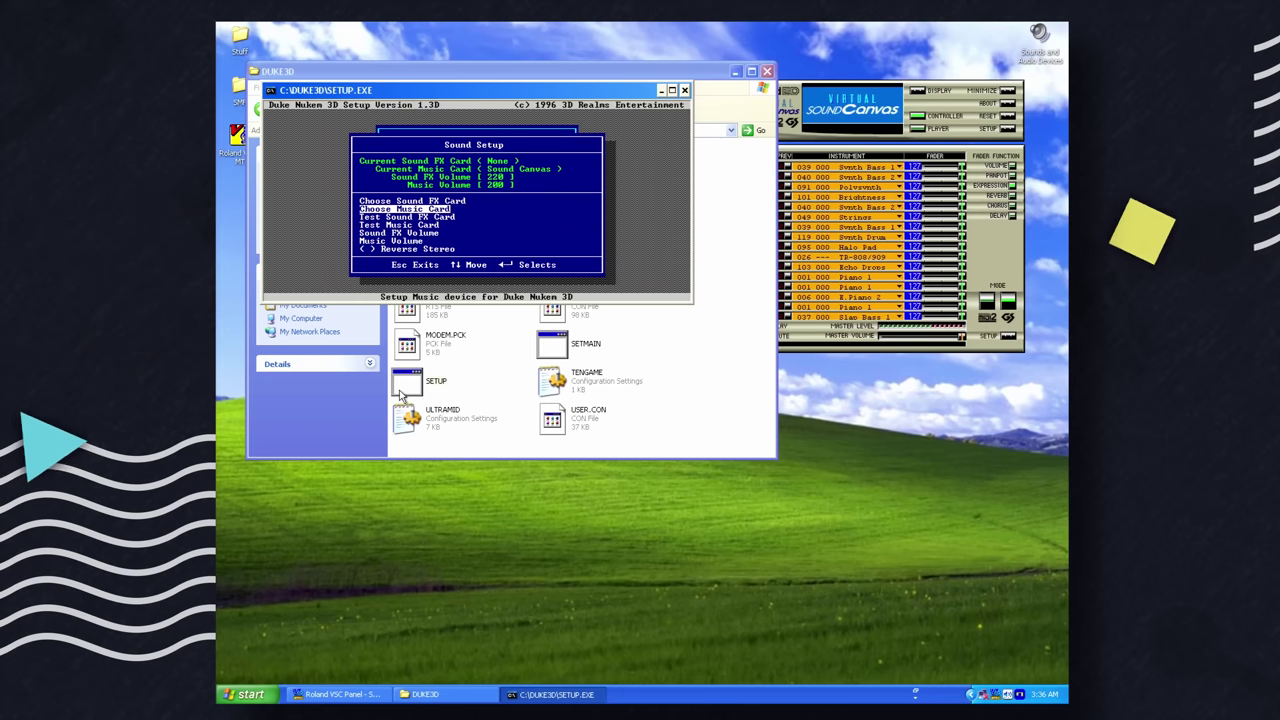
Step: Play the Duke Nukem theme-song music test, then stop it with Escape
key(Down)
key(Down)
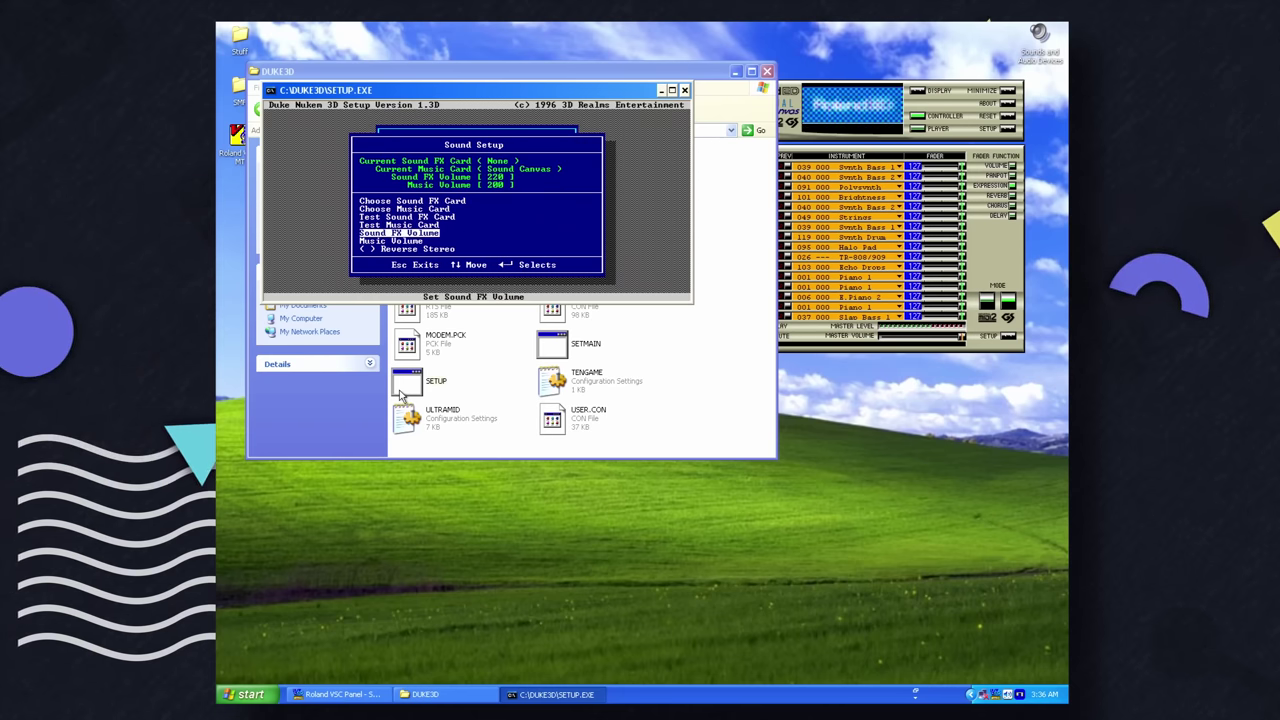
key(Return)
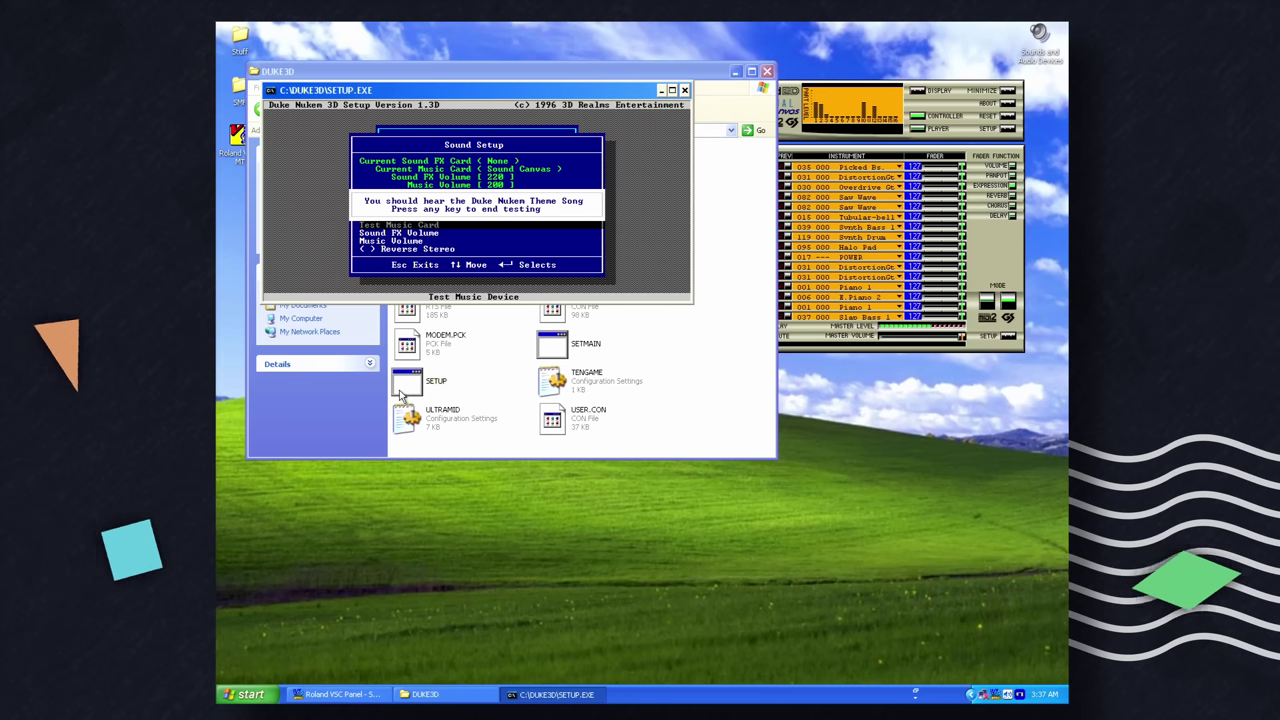
key(Escape)
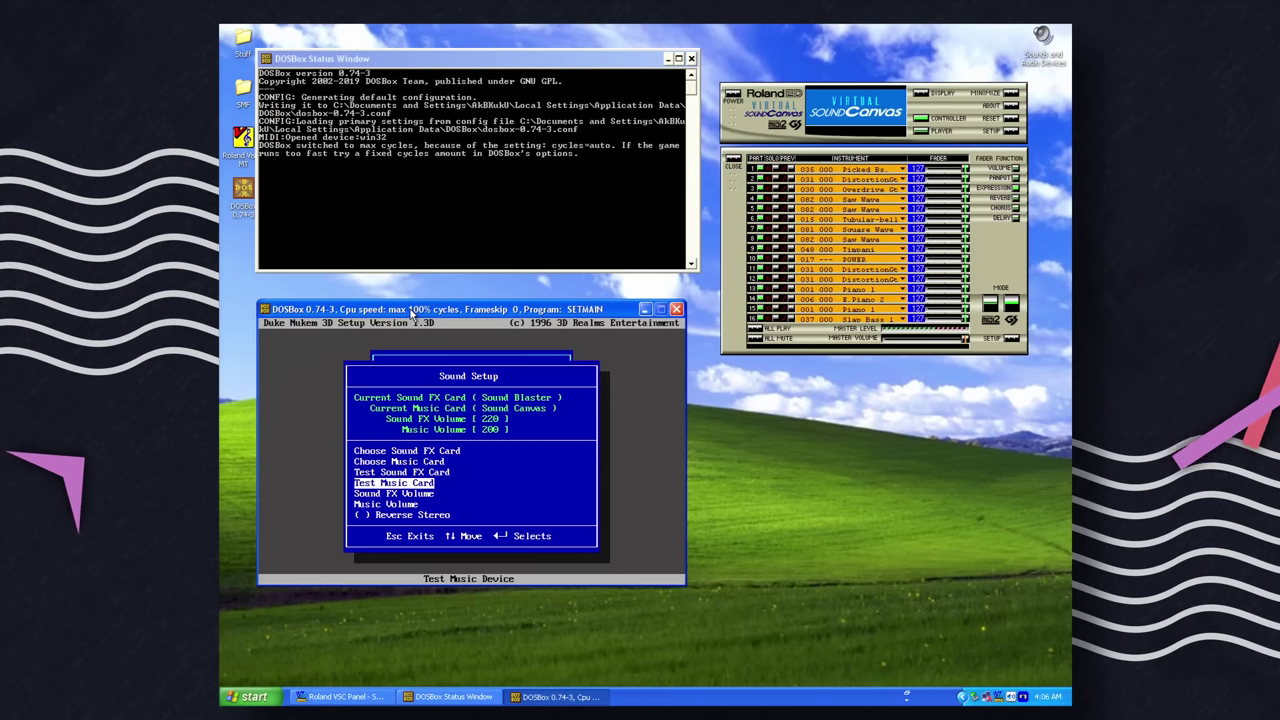
Step: Run the Duke Nukem 3D theme-song music test under DOSBox
key(Return)
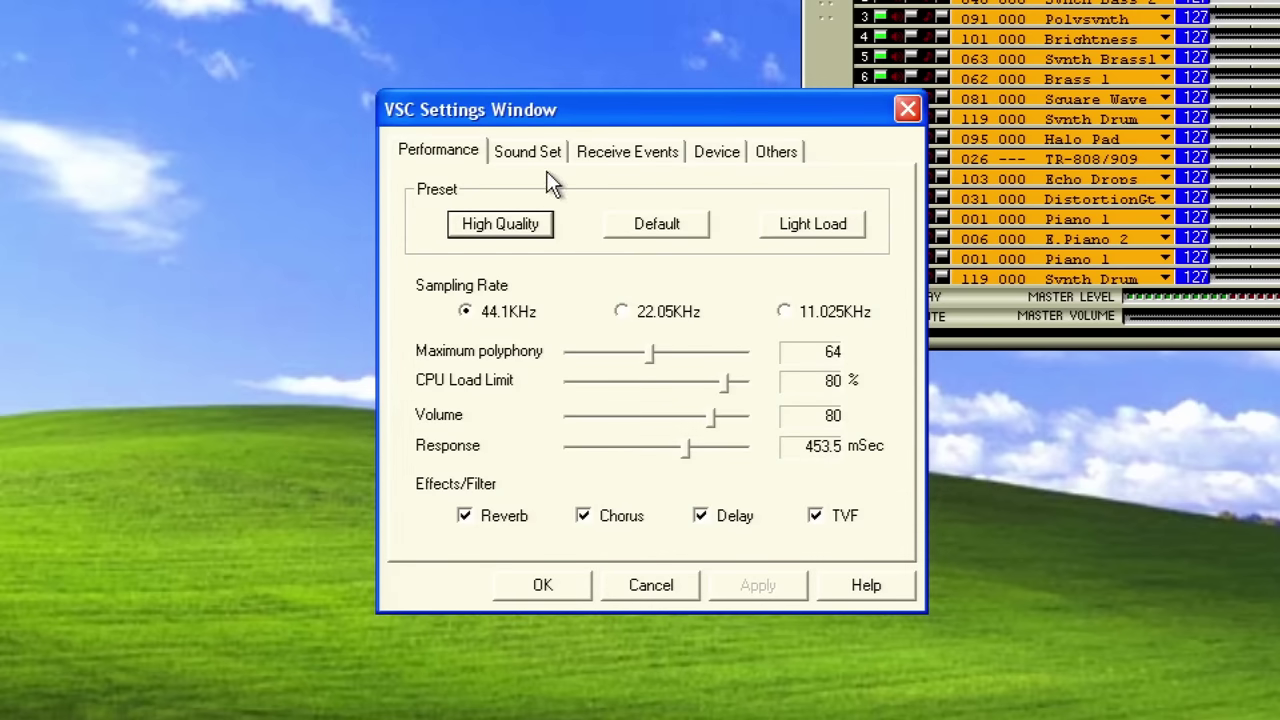
Step: Switch the VSC settings window to its Sound Set tab
click(528, 152)
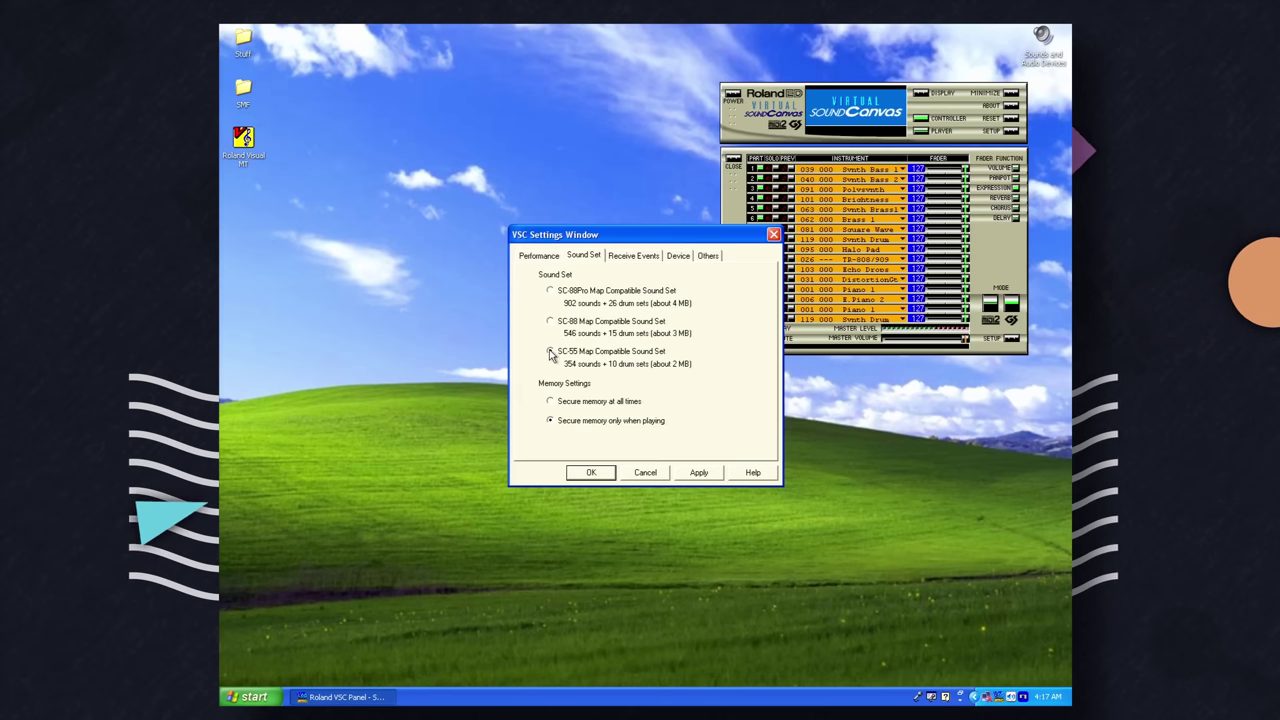
Step: Confirm the VSC settings with OK and close the window
click(593, 473)
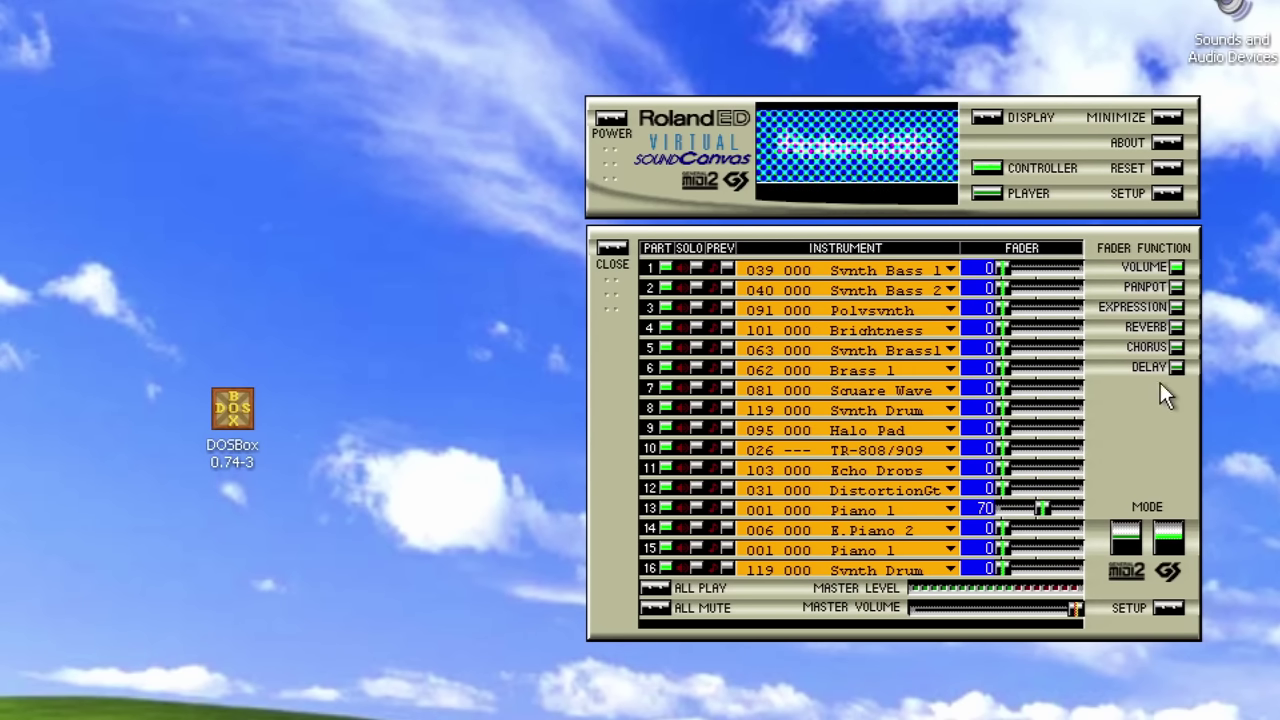
Step: Cycle the fader display through PANPOT, EXPRESSION, REVERB and DELAY for every part
click(1177, 287)
click(1176, 307)
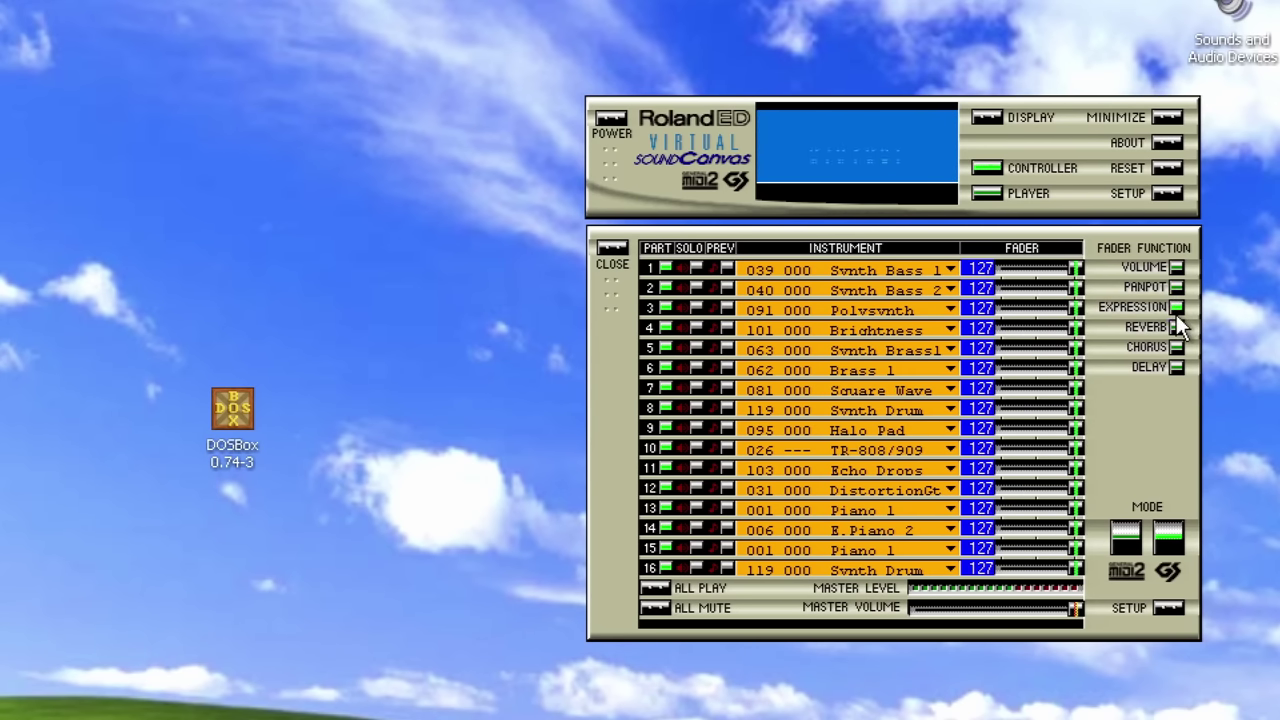
click(1176, 327)
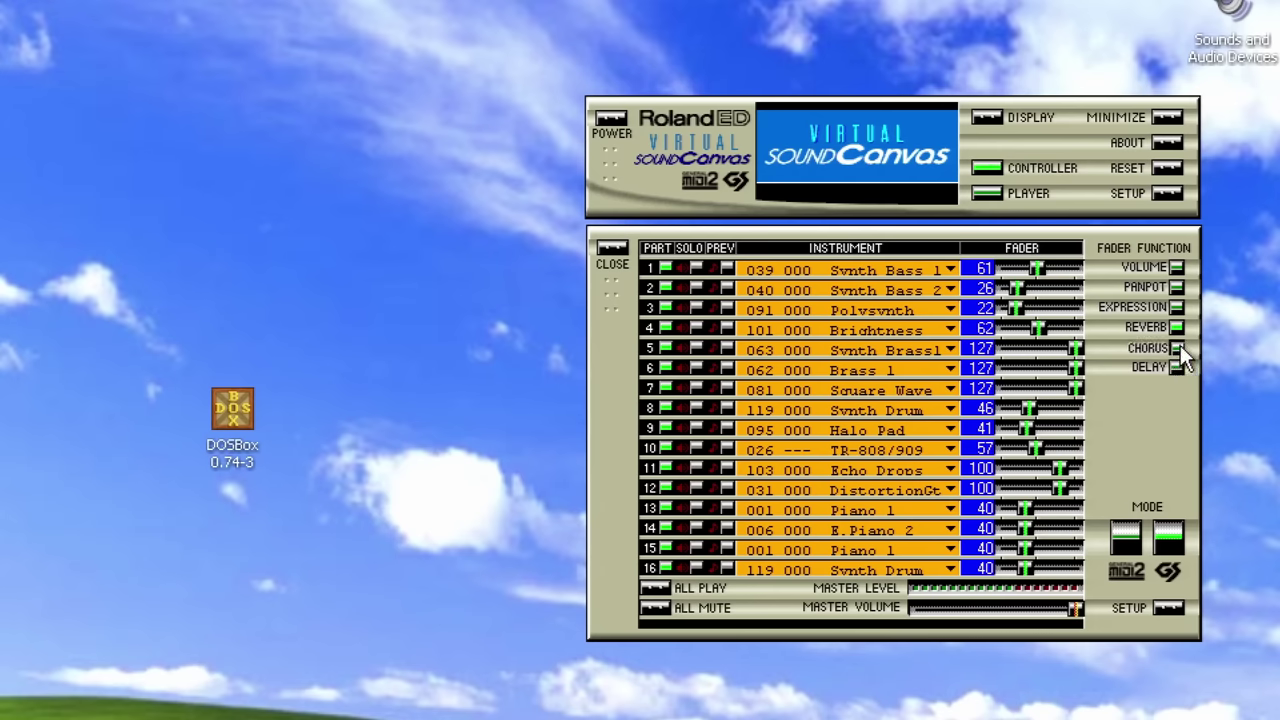
click(1177, 367)
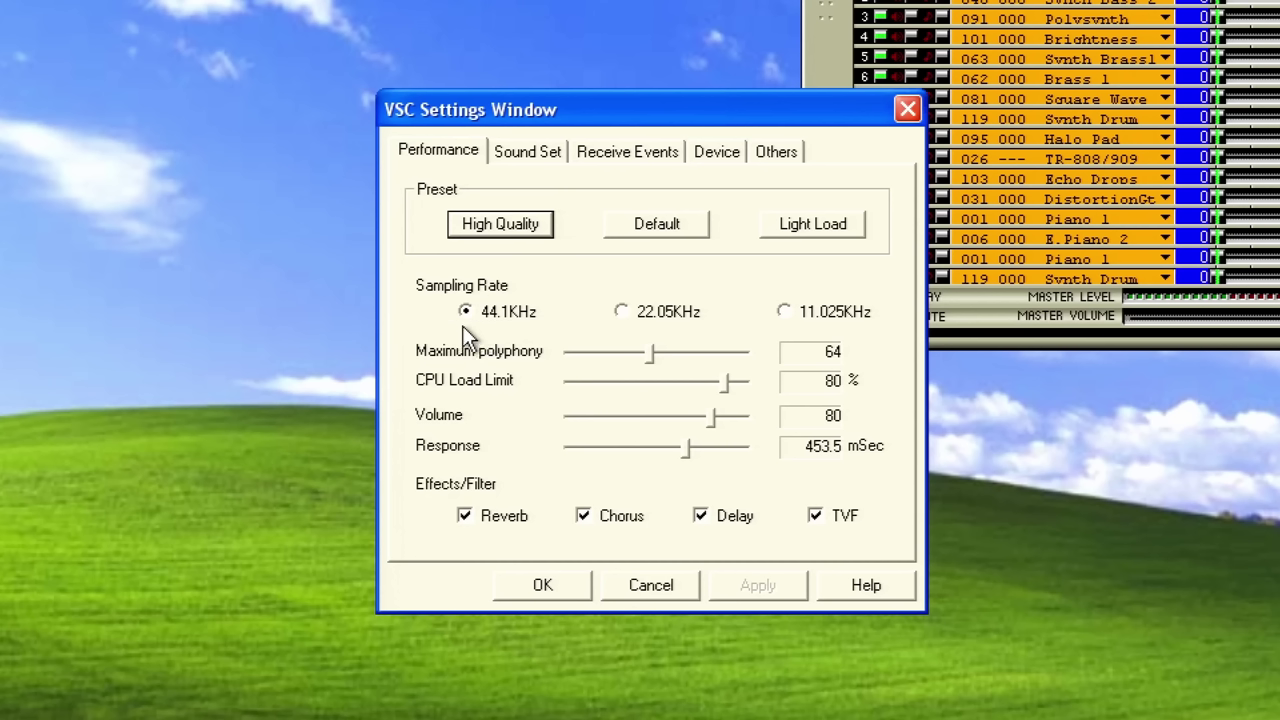
Step: Choose the 22.05KHz sampling rate in the VSC Performance settings, leaving it unapplied
click(660, 314)
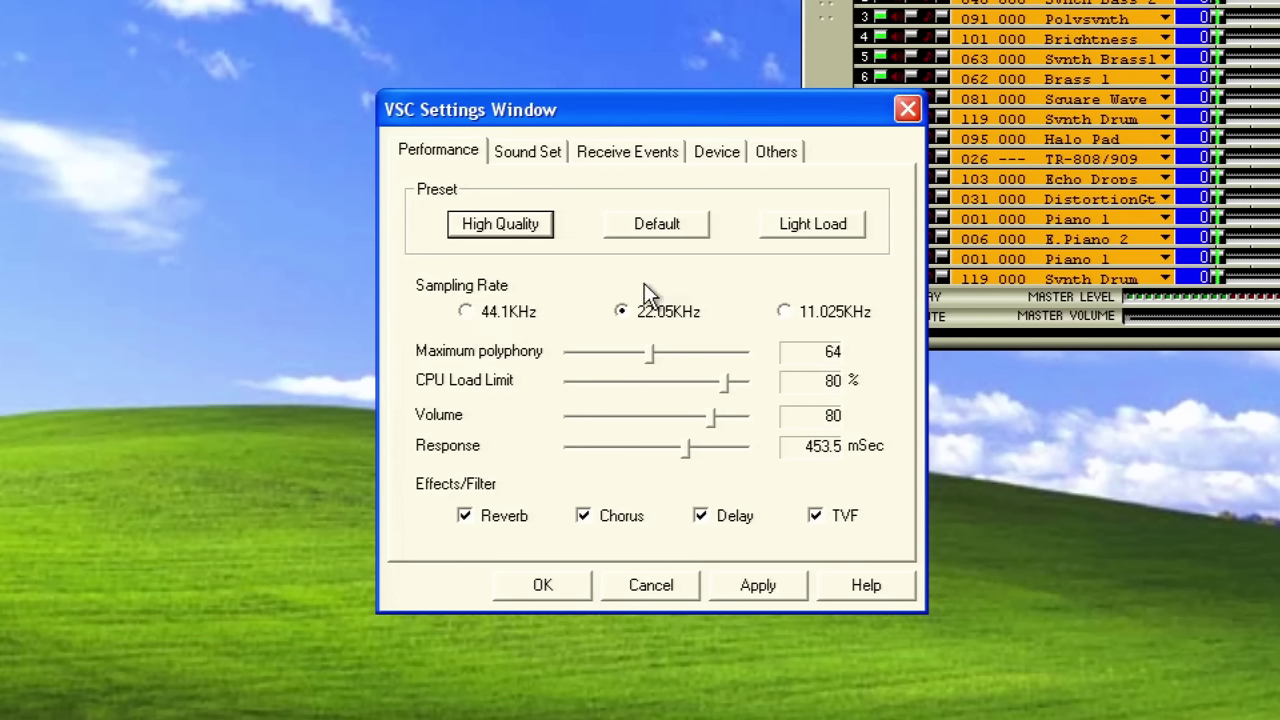